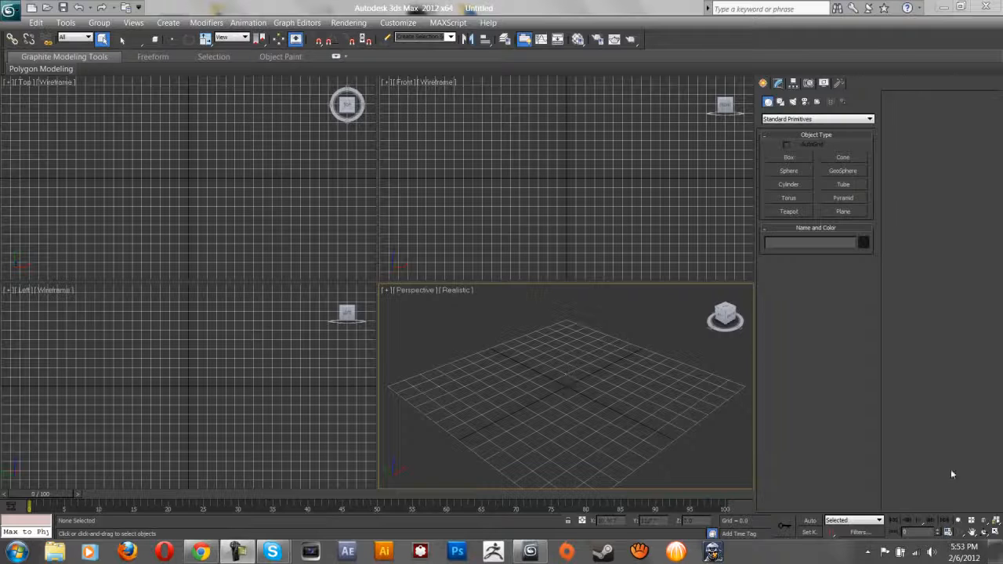
# Activate the Front, Top, Left and Perspective viewports in turn.
pyautogui.click(511, 153)
pyautogui.click(321, 187)
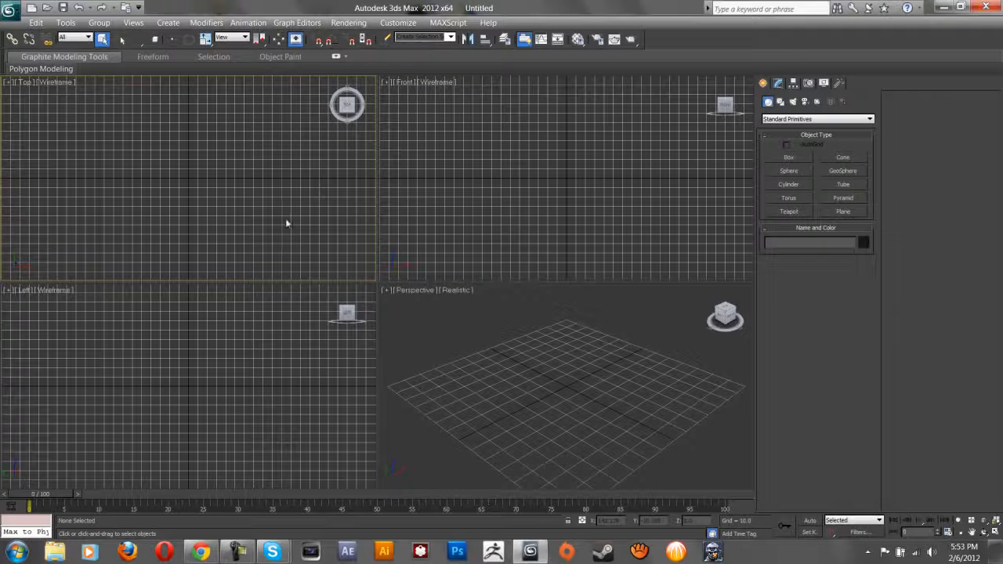
pyautogui.click(487, 182)
pyautogui.click(117, 412)
pyautogui.click(470, 384)
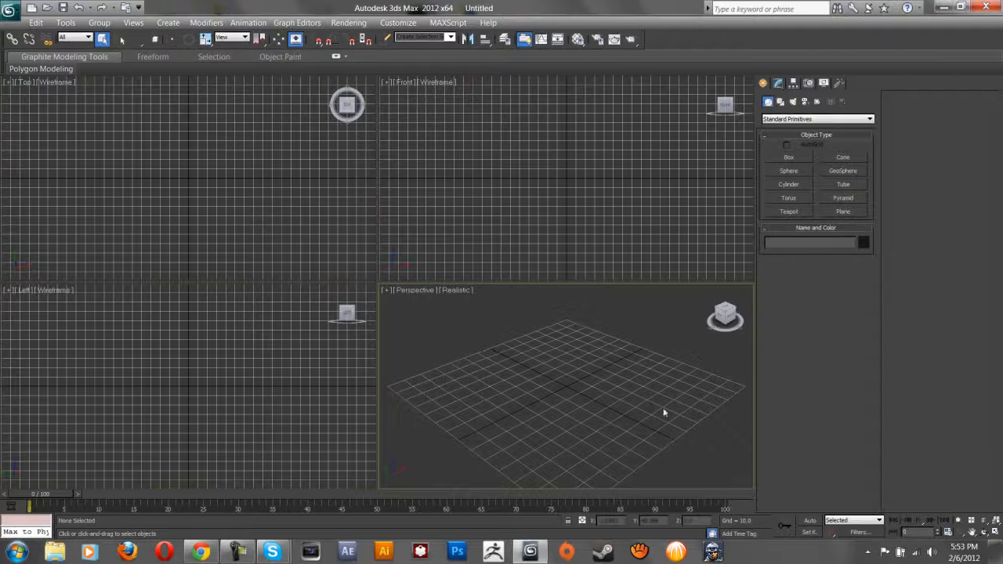
# Apply the 1-over-3 viewport layout with a large Perspective view and Top as the third view.
pyautogui.rightClick(972, 522)
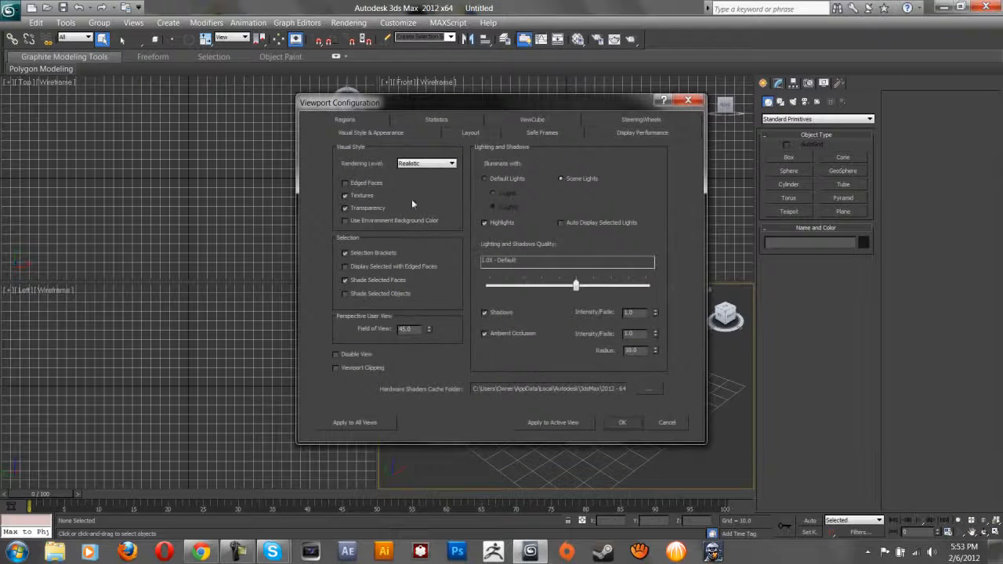
pyautogui.click(492, 134)
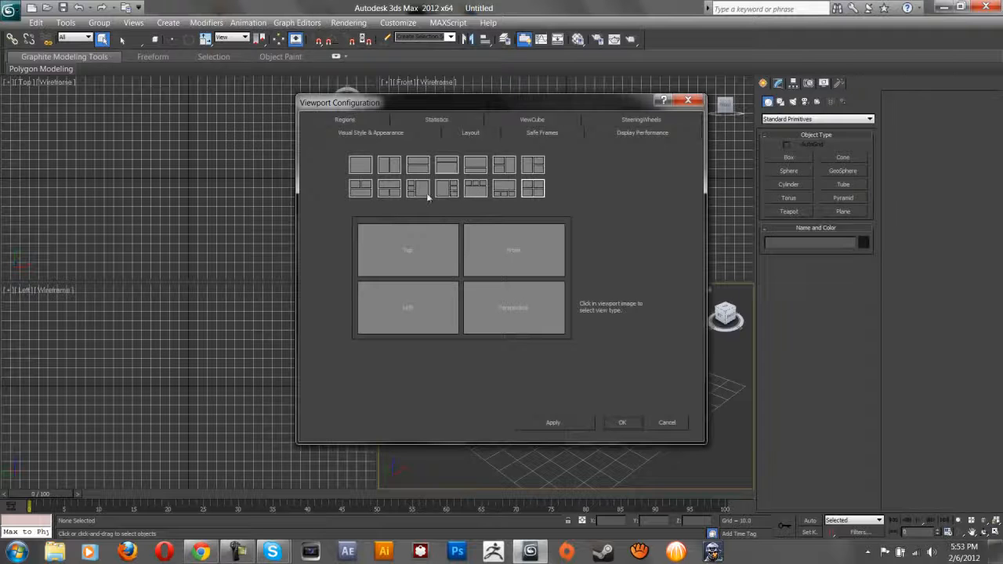
pyautogui.click(506, 190)
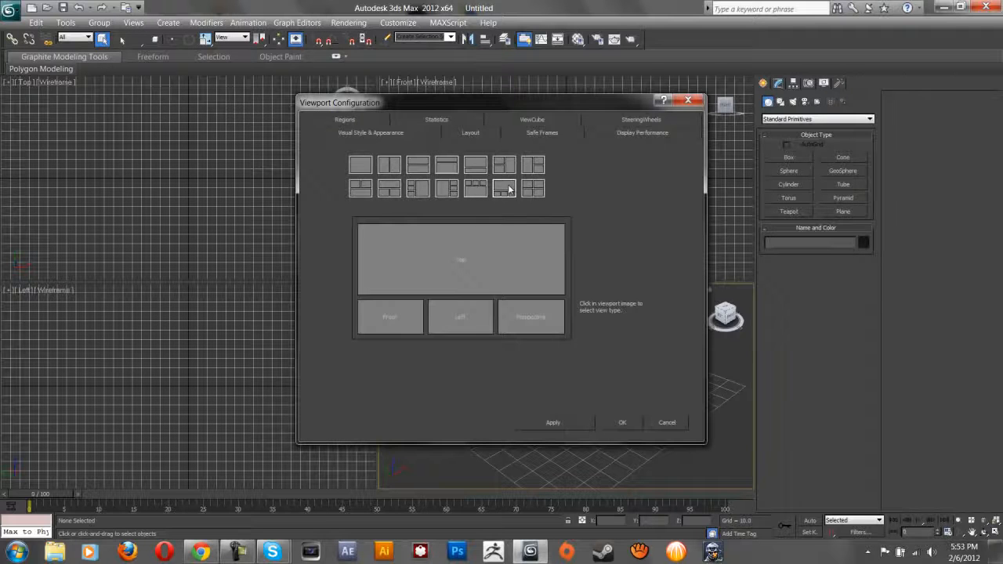
pyautogui.click(461, 265)
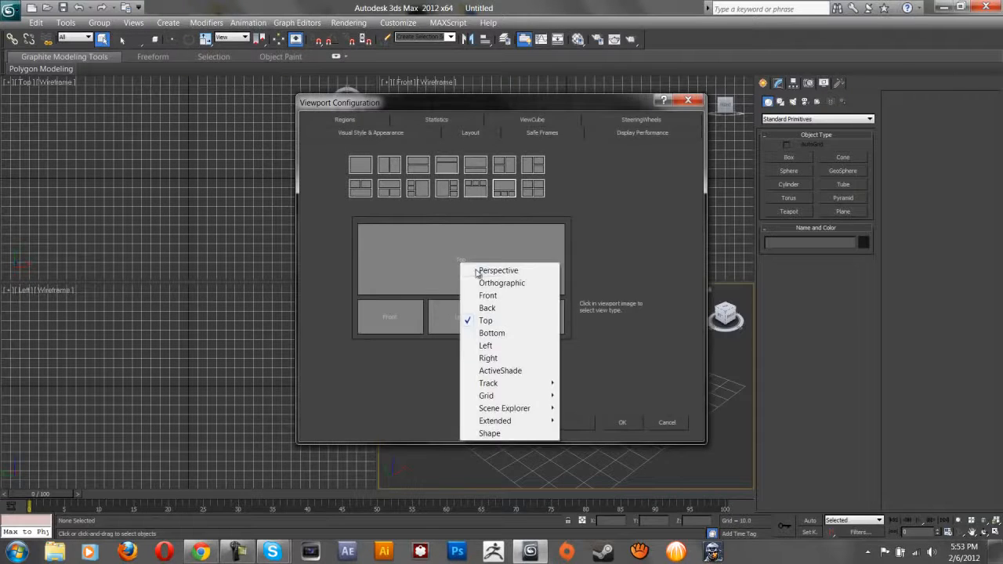
pyautogui.click(480, 270)
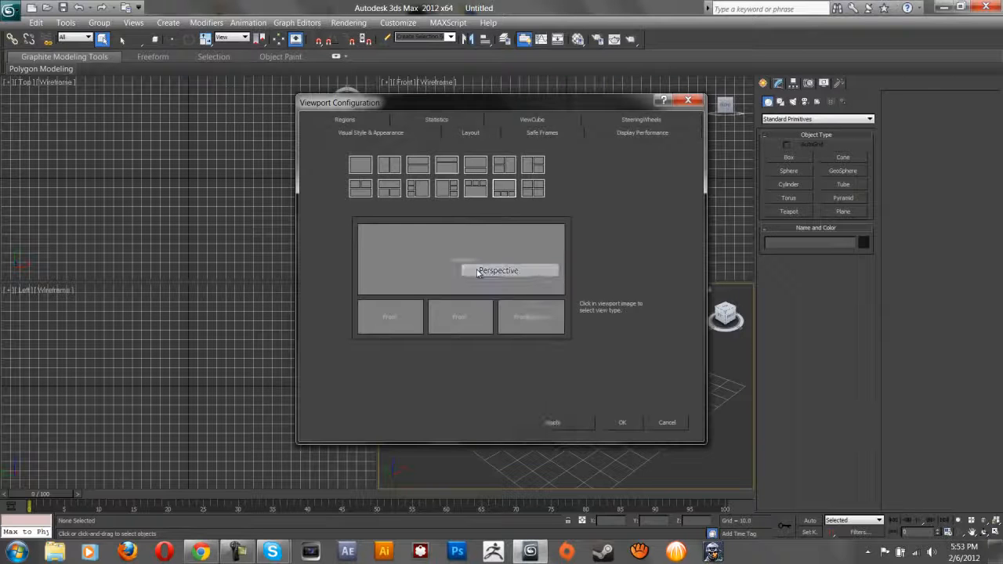
pyautogui.click(541, 326)
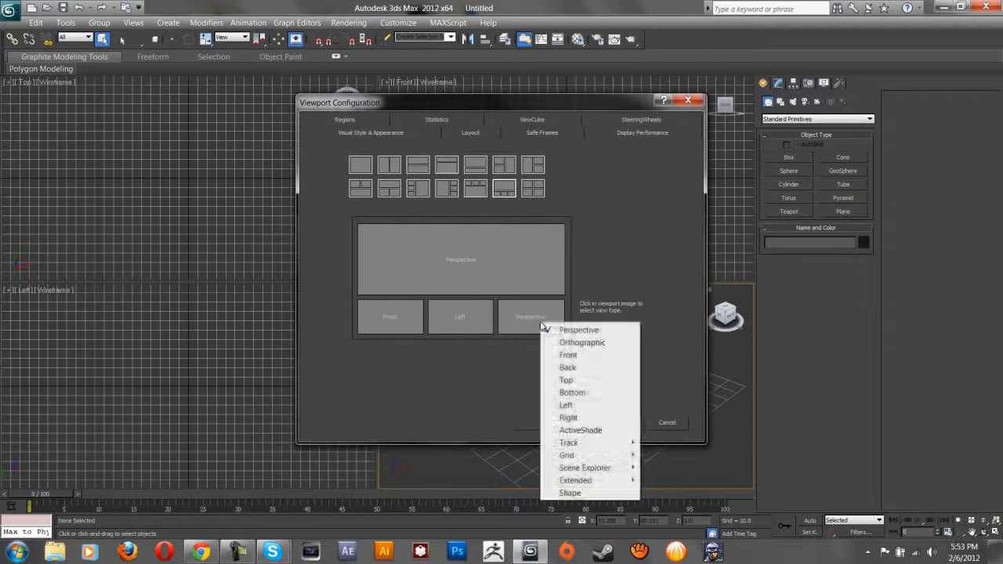
pyautogui.click(567, 381)
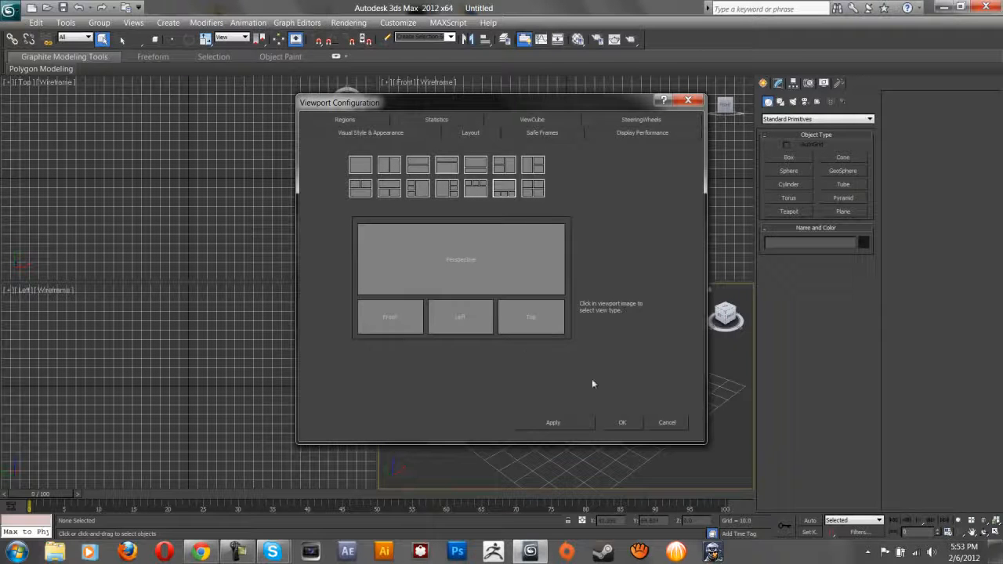
pyautogui.click(574, 425)
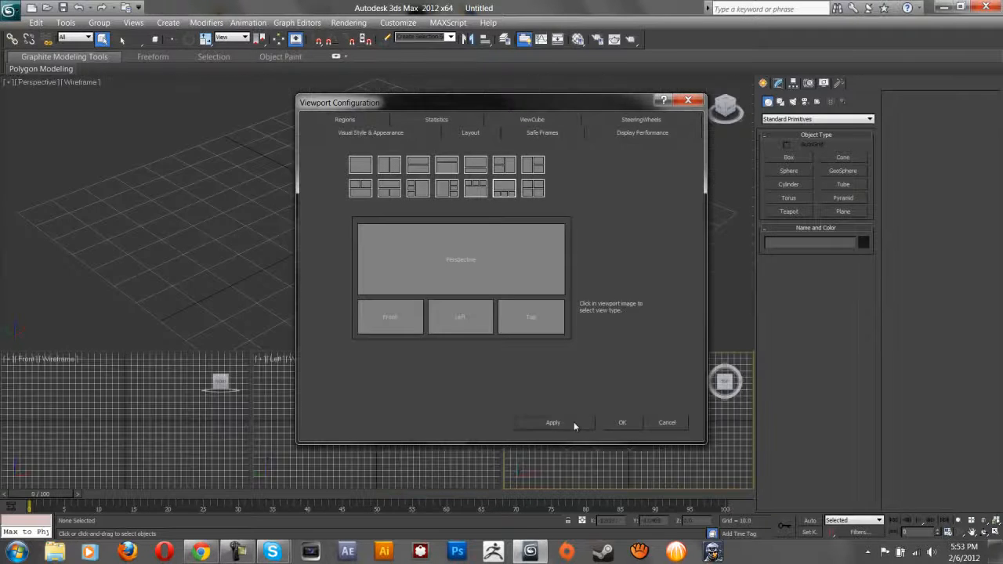
pyautogui.click(628, 424)
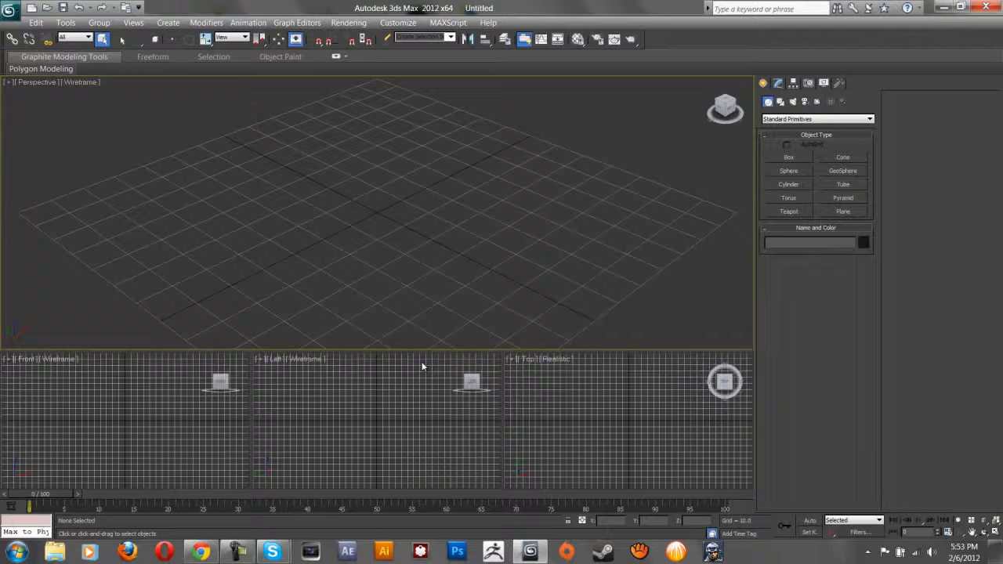
# Maximize the Perspective viewport with Alt+W and pan and orbit to frame the empty grid.
pyautogui.hotkey('alt', 'w')
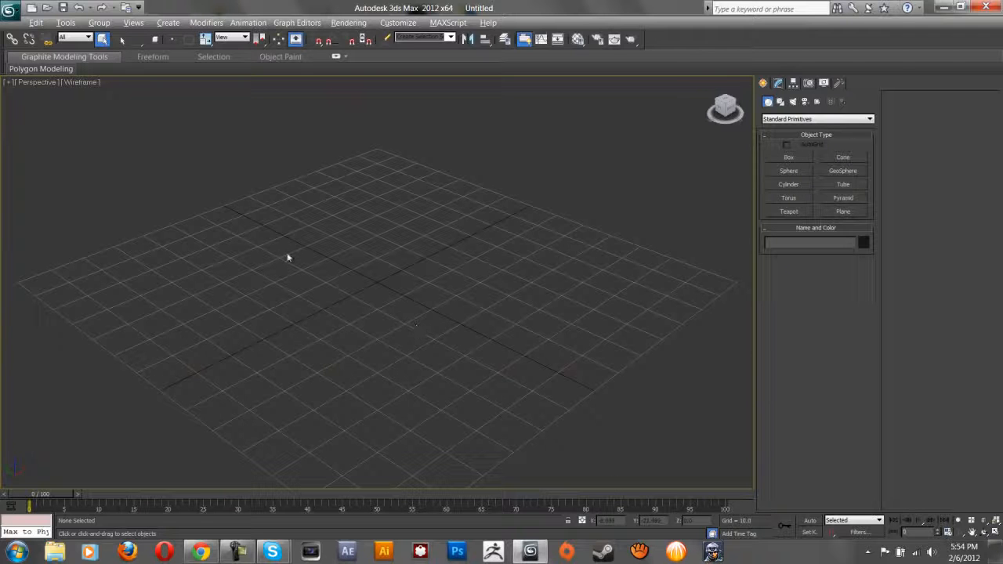
pyautogui.moveTo(315, 229); pyautogui.dragTo(317, 198, button='middle')
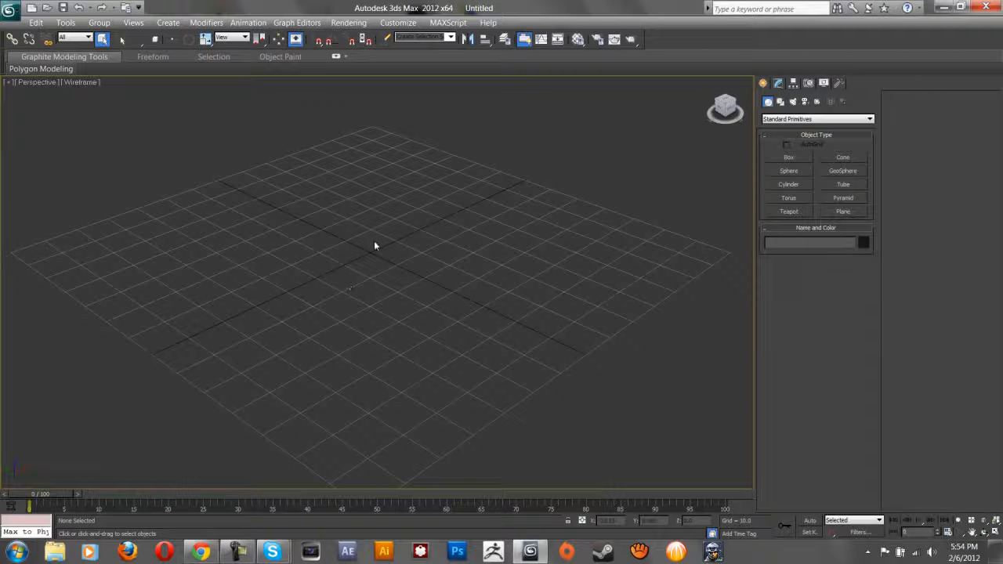
pyautogui.keyDown('alt'); pyautogui.moveTo(371, 249); pyautogui.dragTo(391, 259, button='middle'); pyautogui.keyUp('alt')
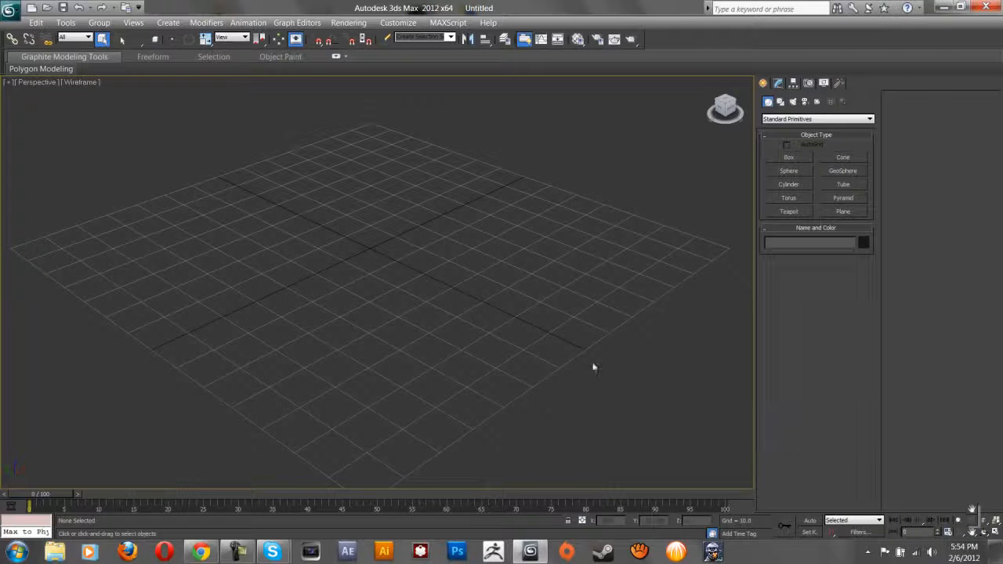
pyautogui.hotkey('ctrl', 'p')
pyautogui.moveTo(402, 225)
pyautogui.mouseDown()
pyautogui.moveTo(431, 204)
pyautogui.moveTo(415, 218)
pyautogui.mouseUp()
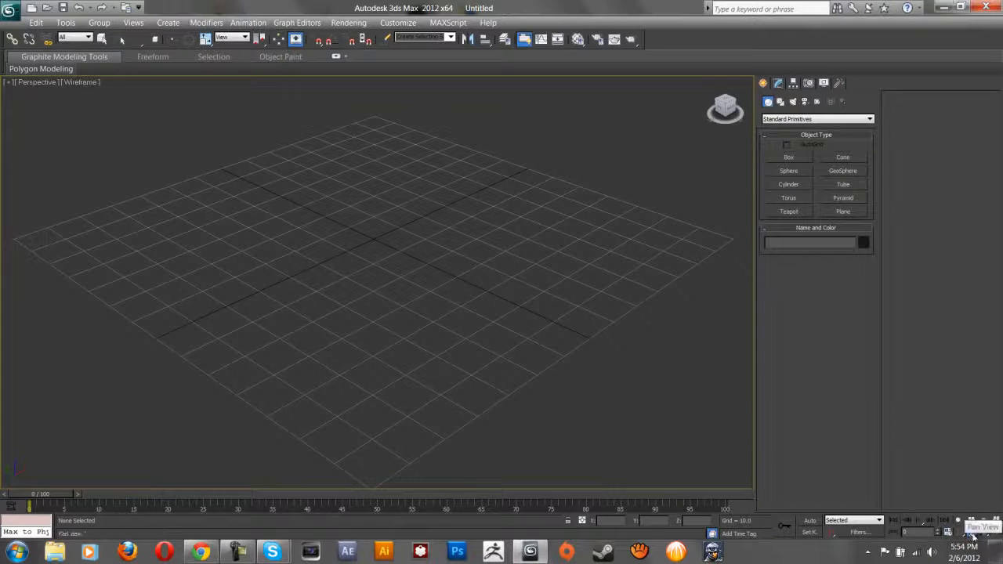
pyautogui.rightClick(466, 352)
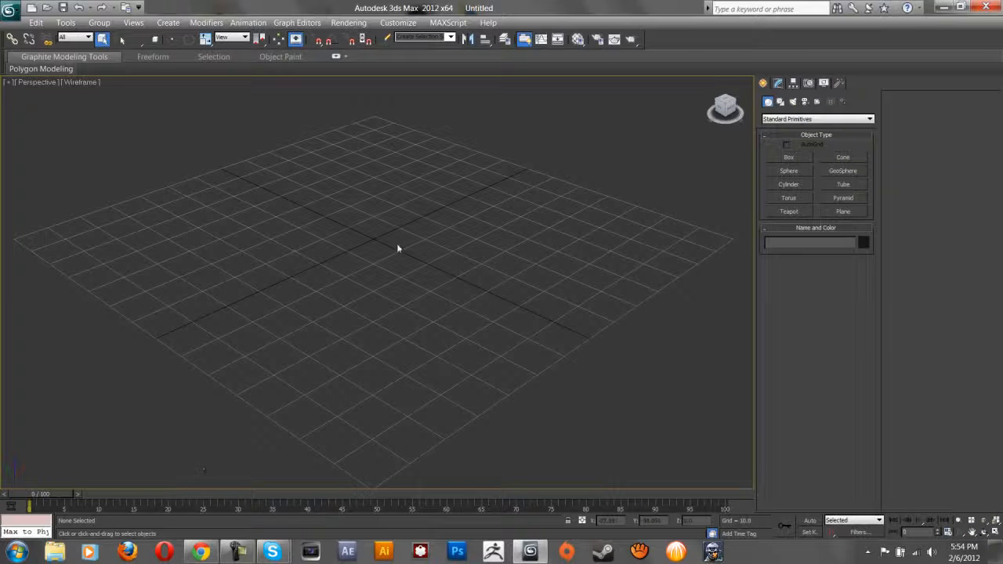
pyautogui.moveTo(401, 236)
pyautogui.mouseDown(button='middle')
pyautogui.moveTo(408, 227)
pyautogui.moveTo(383, 235)
pyautogui.moveTo(403, 248)
pyautogui.mouseUp(button='middle')
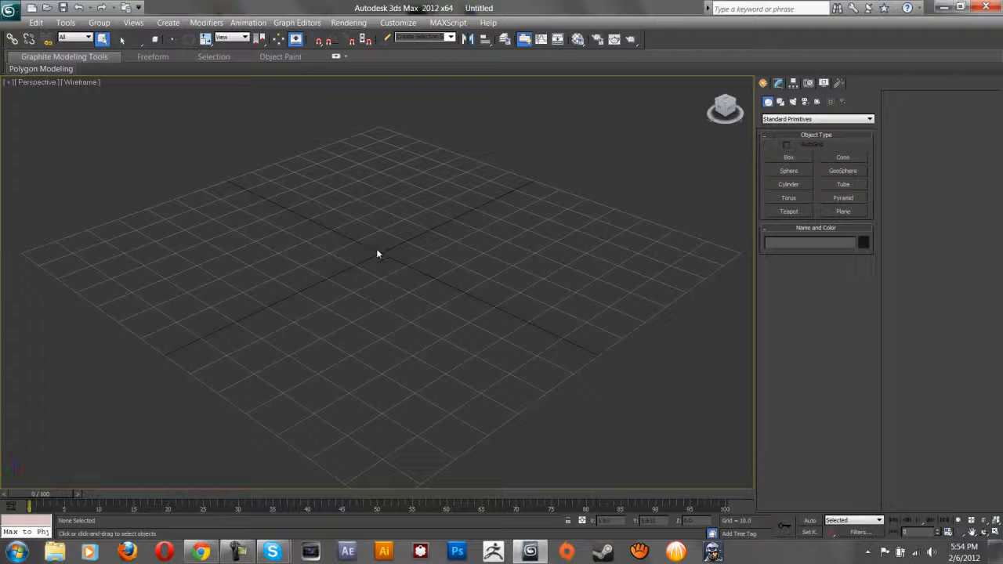
pyautogui.moveTo(385, 254)
pyautogui.keyDown('alt'); pyautogui.mouseDown(button='middle')
pyautogui.moveTo(307, 250)
pyautogui.moveTo(418, 269)
pyautogui.moveTo(448, 231)
pyautogui.moveTo(396, 220)
pyautogui.moveTo(376, 233)
pyautogui.moveTo(381, 240)
pyautogui.mouseUp(button='middle'); pyautogui.keyUp('alt')
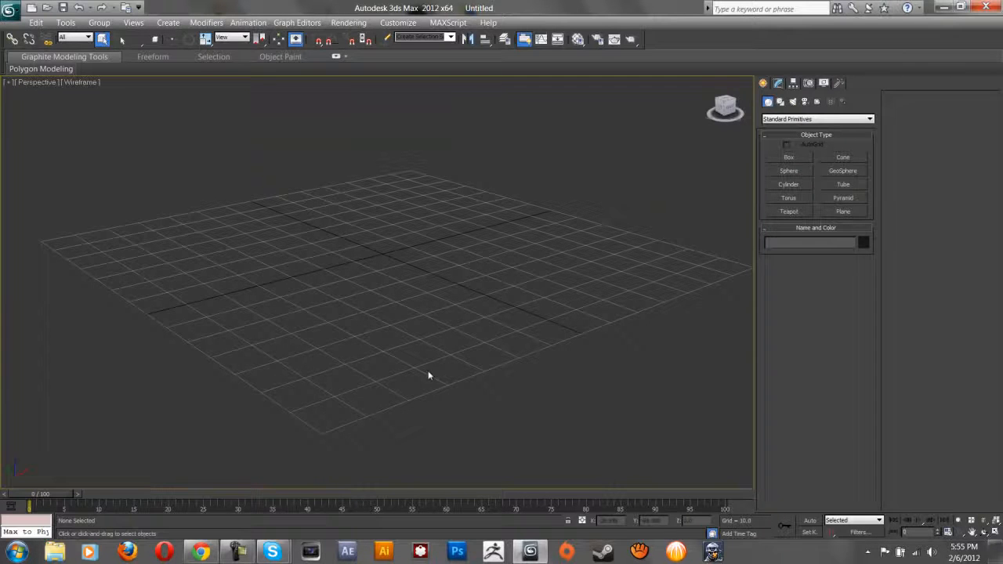
pyautogui.keyDown('alt'); pyautogui.moveTo(373, 232); pyautogui.dragTo(385, 245, button='middle'); pyautogui.keyUp('alt')
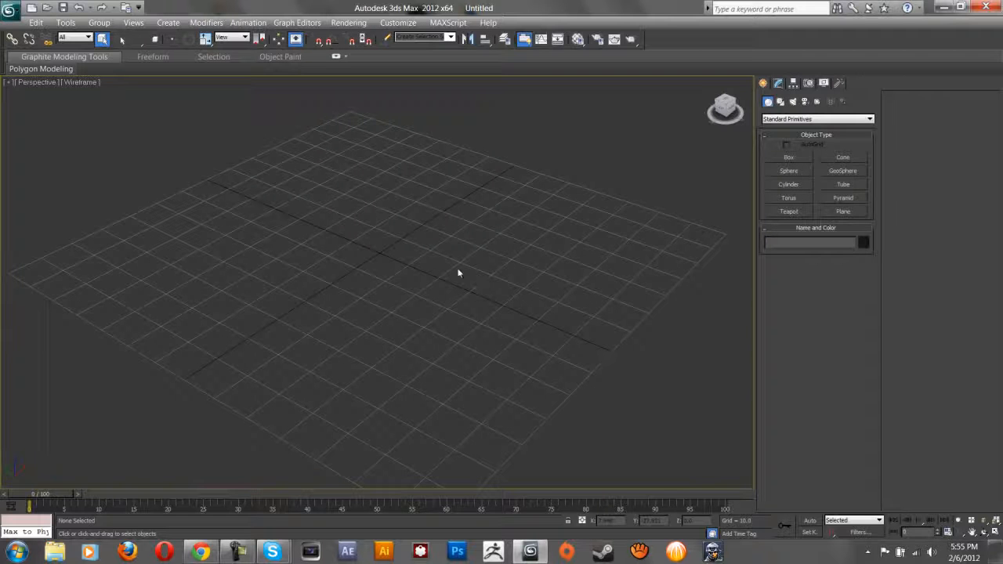
pyautogui.scroll(5, 404, 289)
pyautogui.scroll(-5, 403, 290)
pyautogui.scroll(3, 402, 288)
pyautogui.scroll(-6, 400, 285)
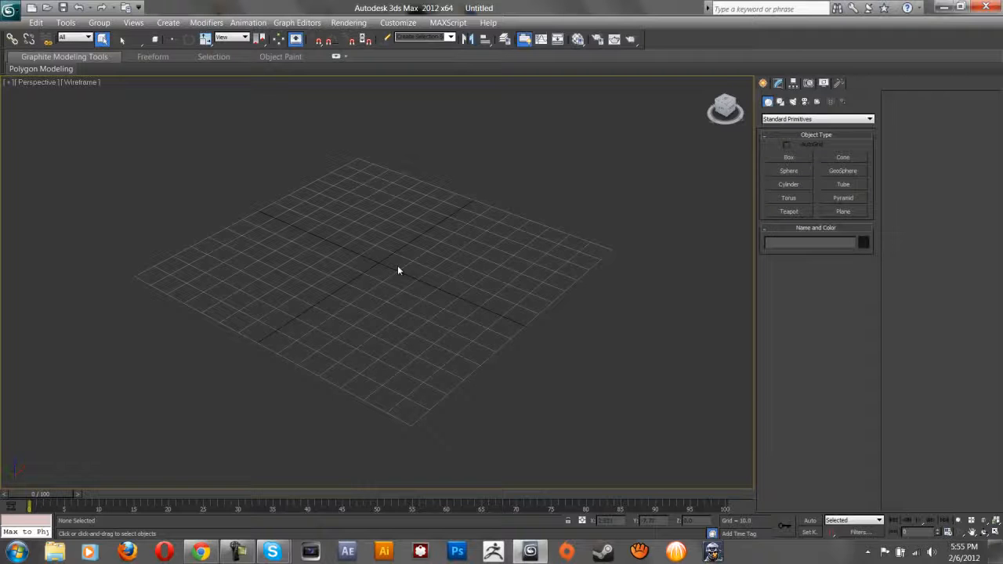
pyautogui.scroll(5, 387, 264)
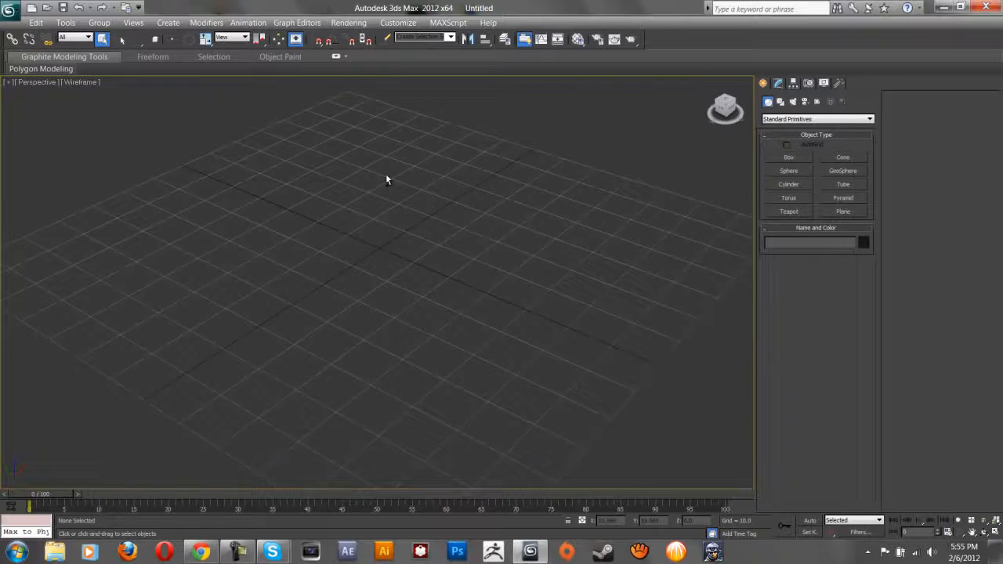
pyautogui.scroll(-6, 398, 231)
pyautogui.scroll(5, 387, 179)
pyautogui.scroll(-5, 405, 228)
pyautogui.scroll(4, 401, 207)
pyautogui.scroll(-4, 409, 227)
pyautogui.scroll(1, 390, 264)
pyautogui.scroll(-1, 419, 274)
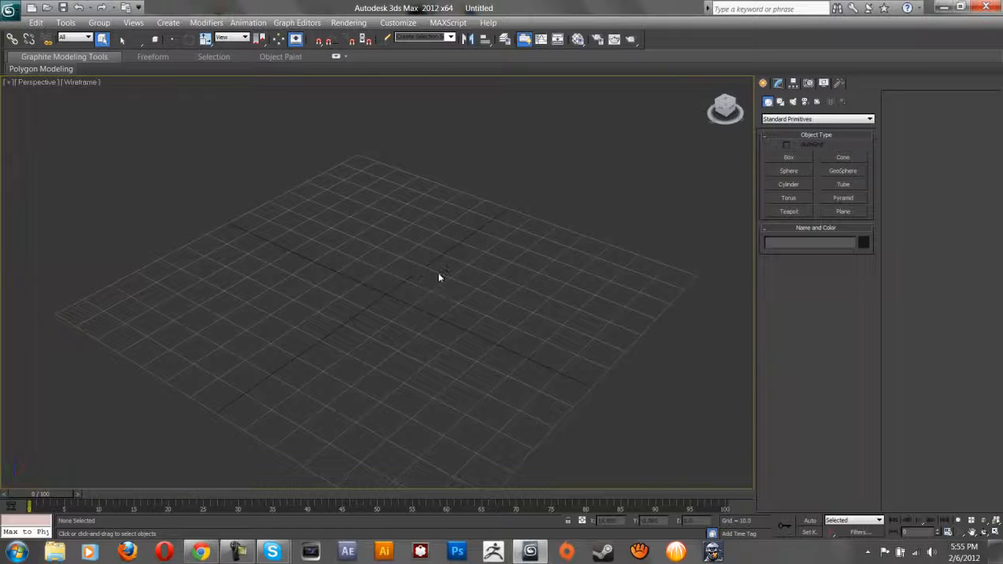
pyautogui.rightClick(678, 60)
pyautogui.click(671, 36)
pyautogui.rightClick(671, 36)
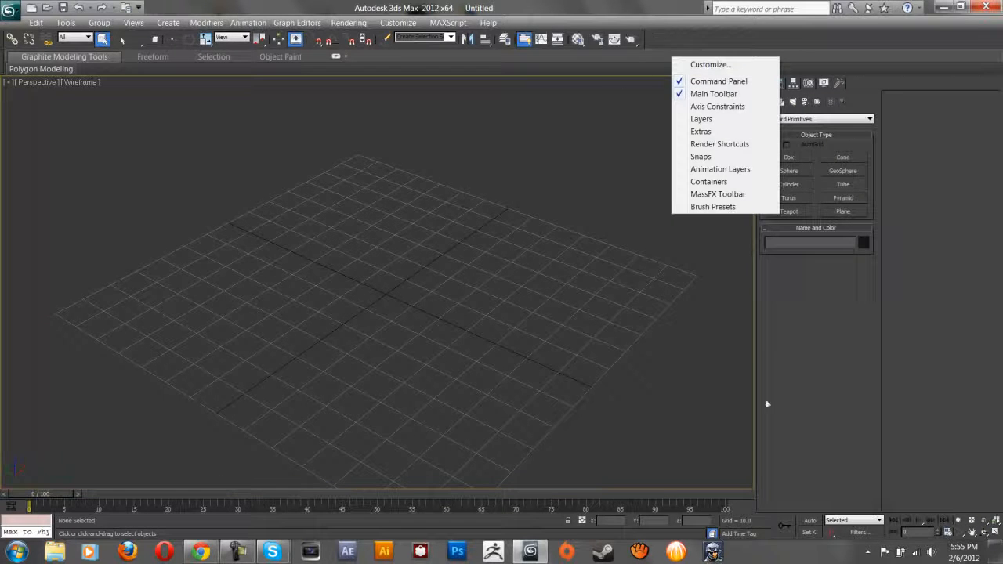
pyautogui.rightClick(970, 531)
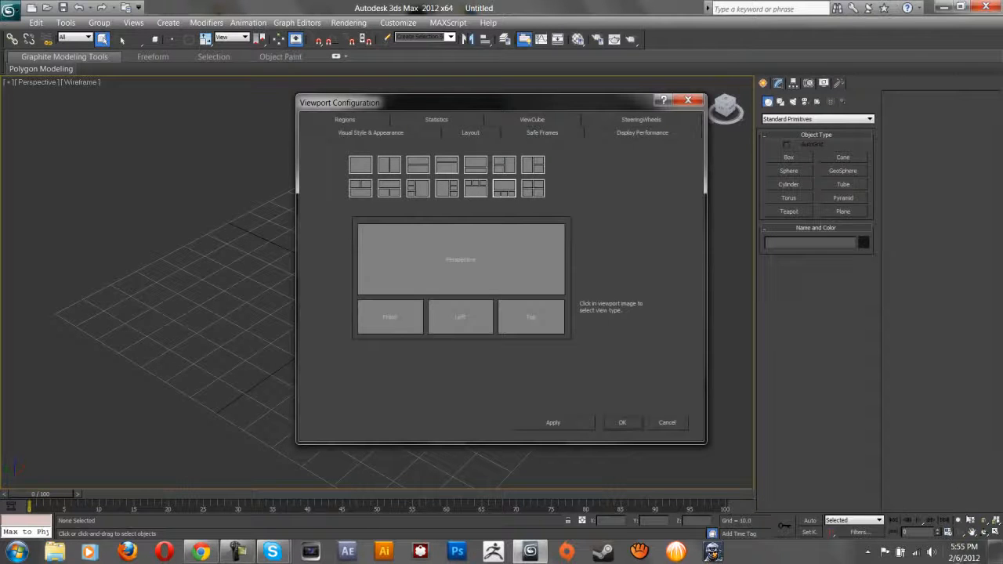
pyautogui.click(531, 120)
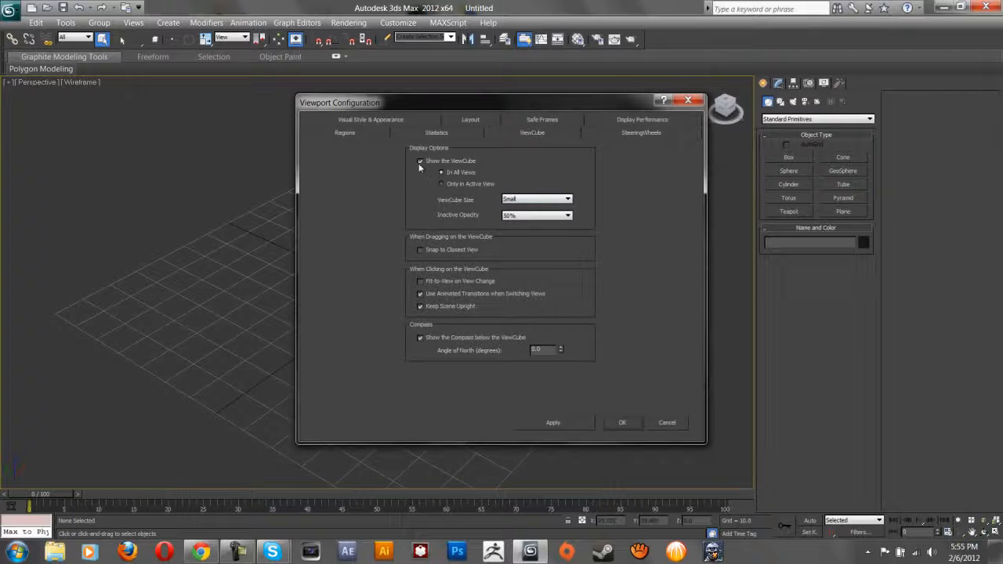
pyautogui.click(621, 422)
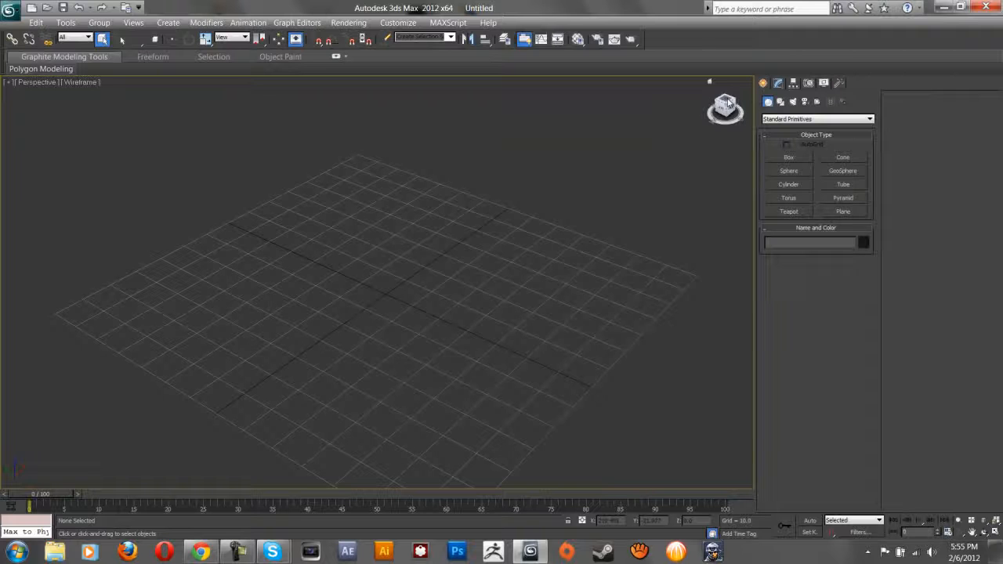
pyautogui.moveTo(402, 272); pyautogui.dragTo(398, 221, button='middle')
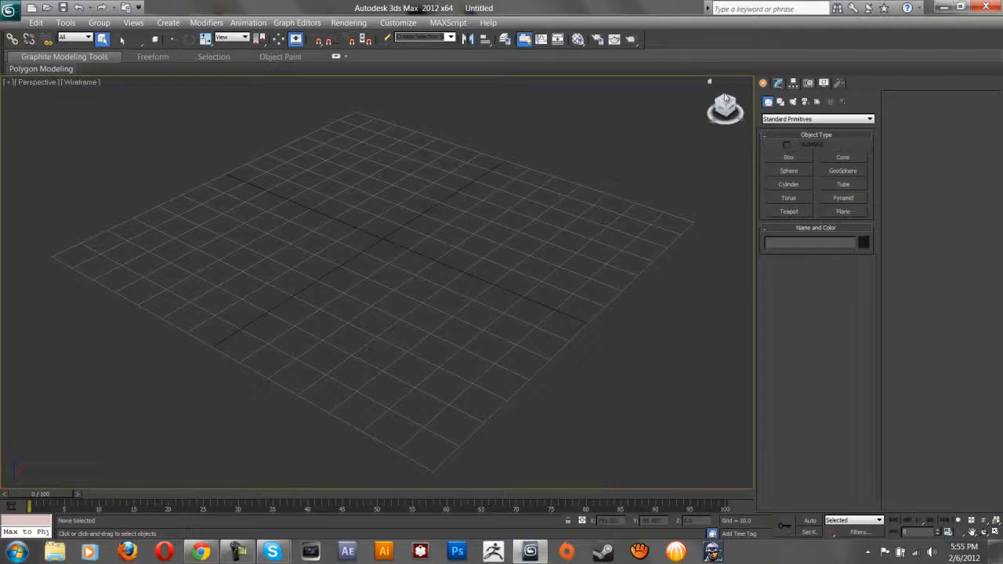
pyautogui.click(728, 102)
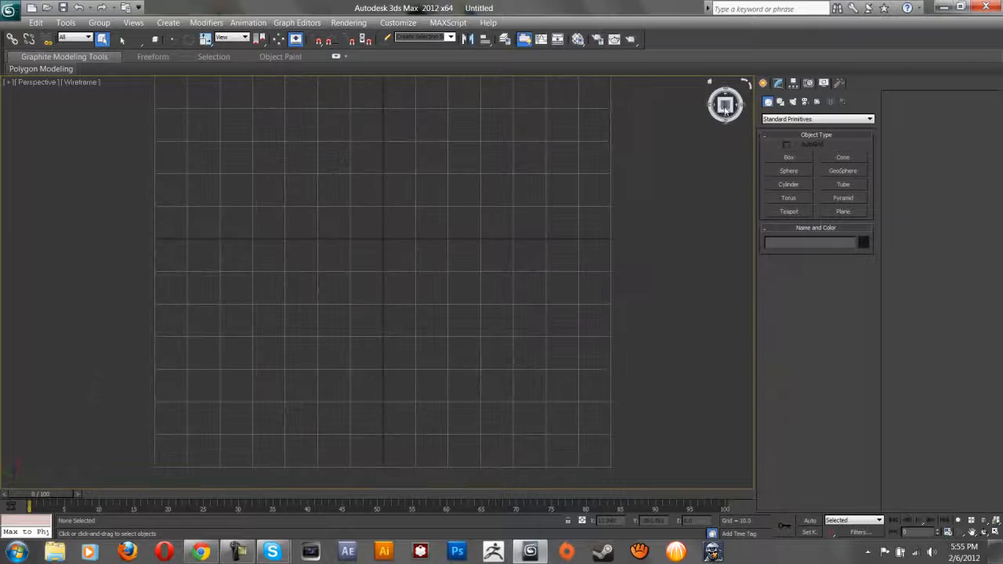
pyautogui.click(718, 108)
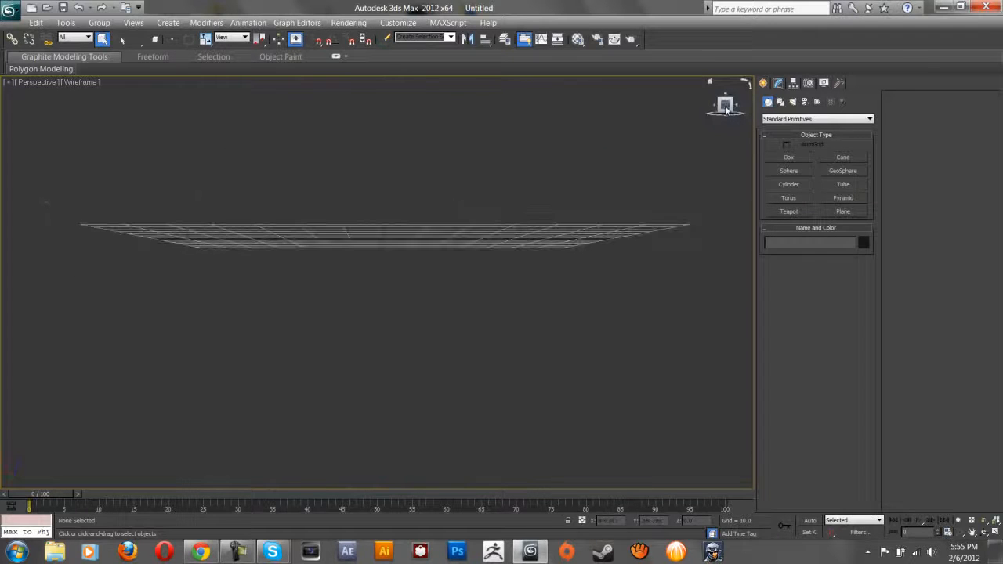
pyautogui.keyDown('alt'); pyautogui.moveTo(467, 181); pyautogui.dragTo(400, 215, button='middle'); pyautogui.keyUp('alt')
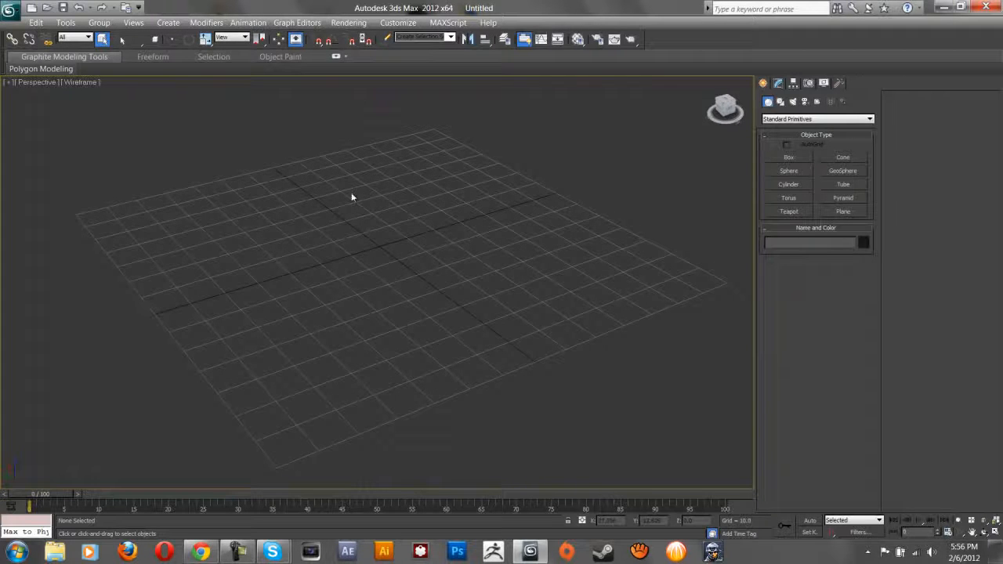
pyautogui.hotkey('alt', 'w')
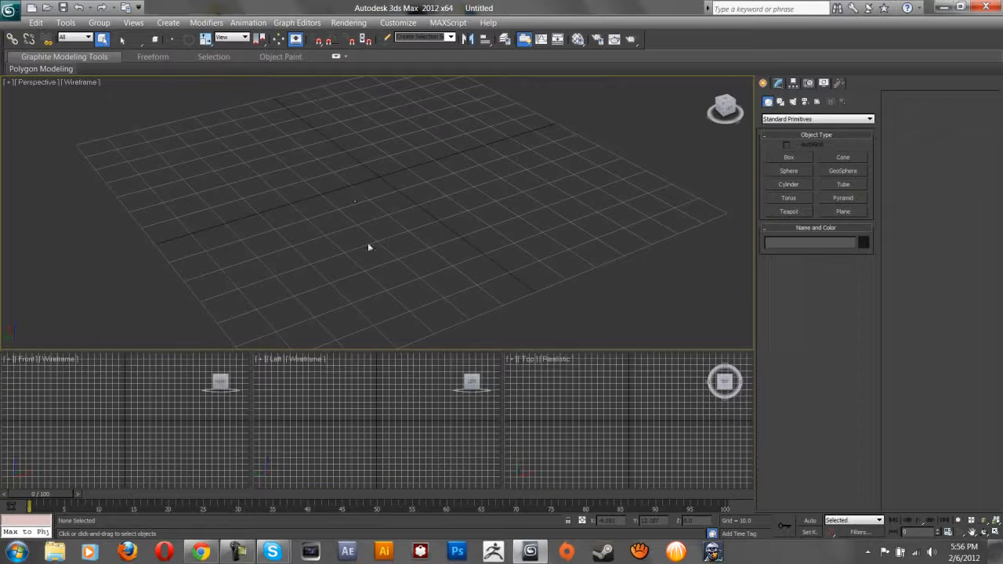
pyautogui.click(284, 407)
pyautogui.hotkey('alt', 'w')
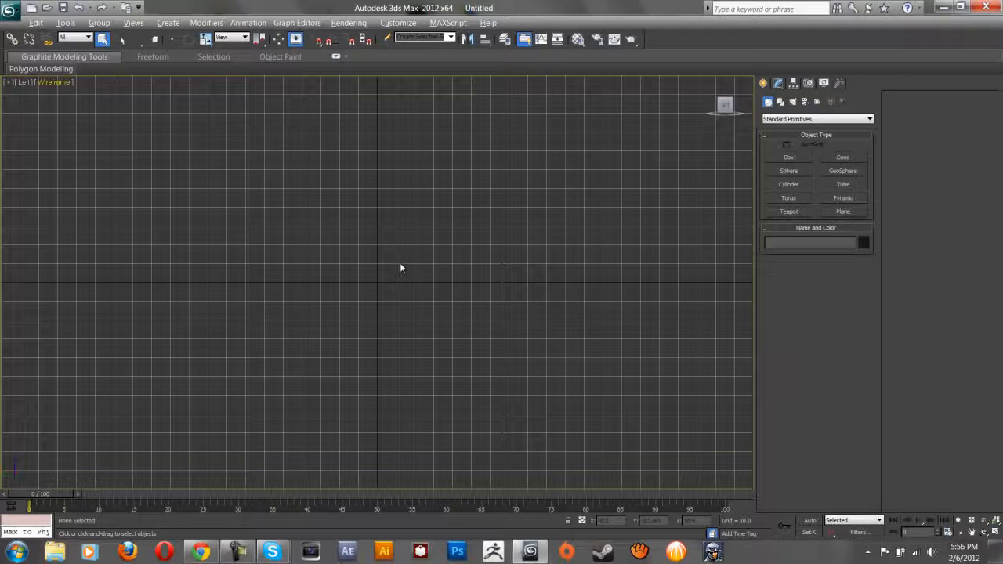
pyautogui.hotkey('alt', 'w')
pyautogui.click(398, 252)
pyautogui.hotkey('alt', 'w')
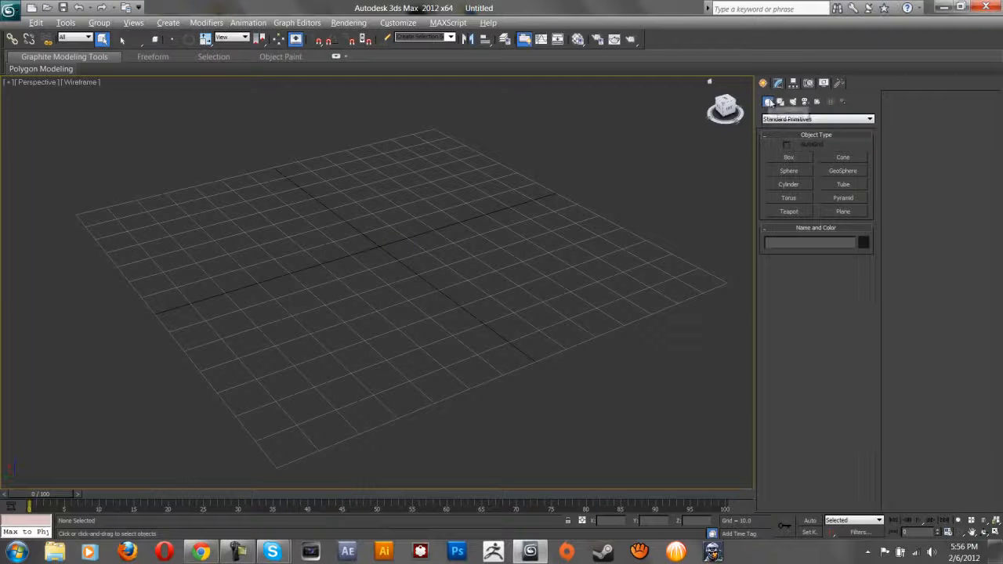
# Create a box on the grid and reframe the view around it.
pyautogui.click(789, 157)
pyautogui.moveTo(444, 230); pyautogui.dragTo(449, 293)
pyautogui.click(482, 211)
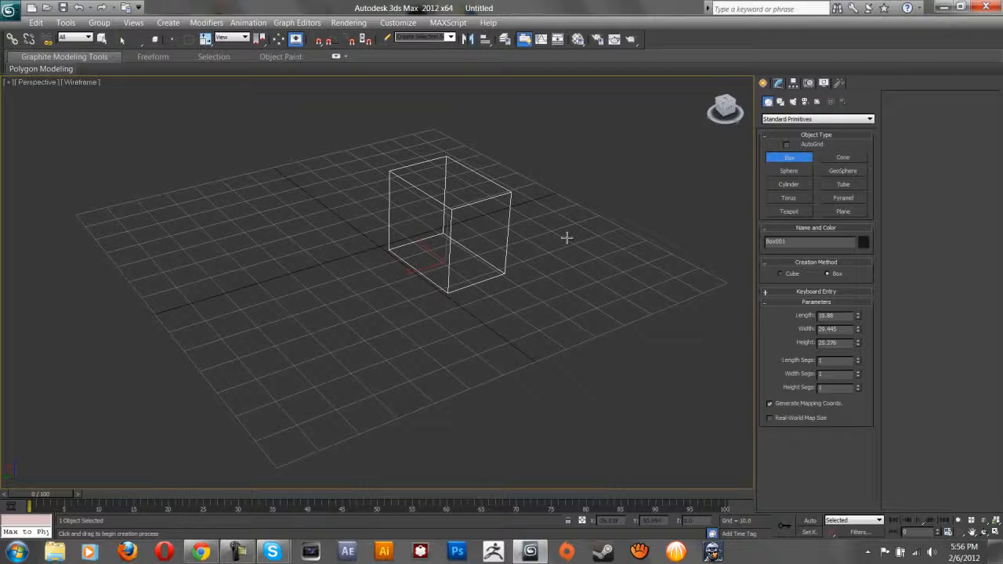
pyautogui.moveTo(321, 128); pyautogui.dragTo(319, 203, button='middle')
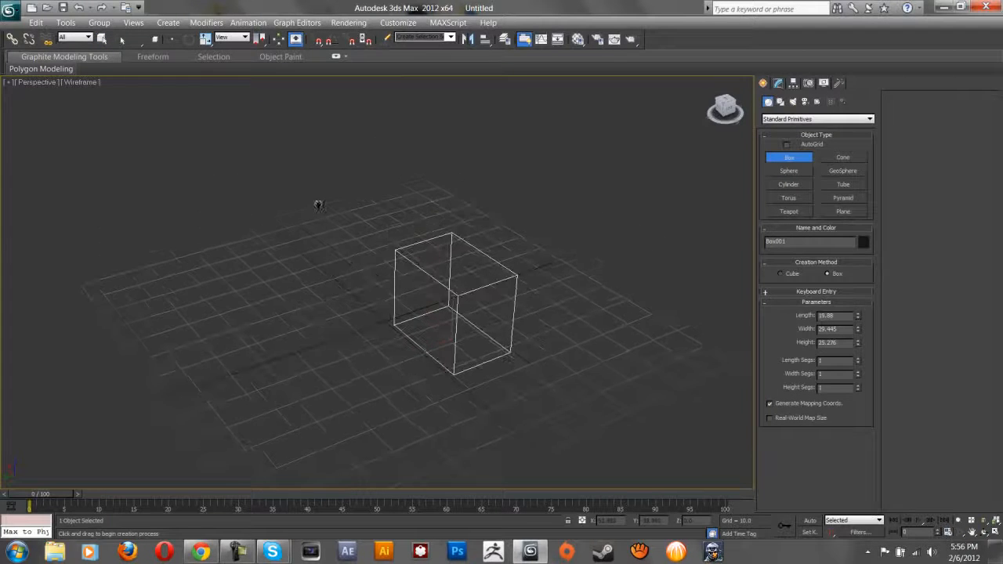
# Set the Perspective view to Realistic shading with edged faces and orbit around the box.
pyautogui.click(76, 82)
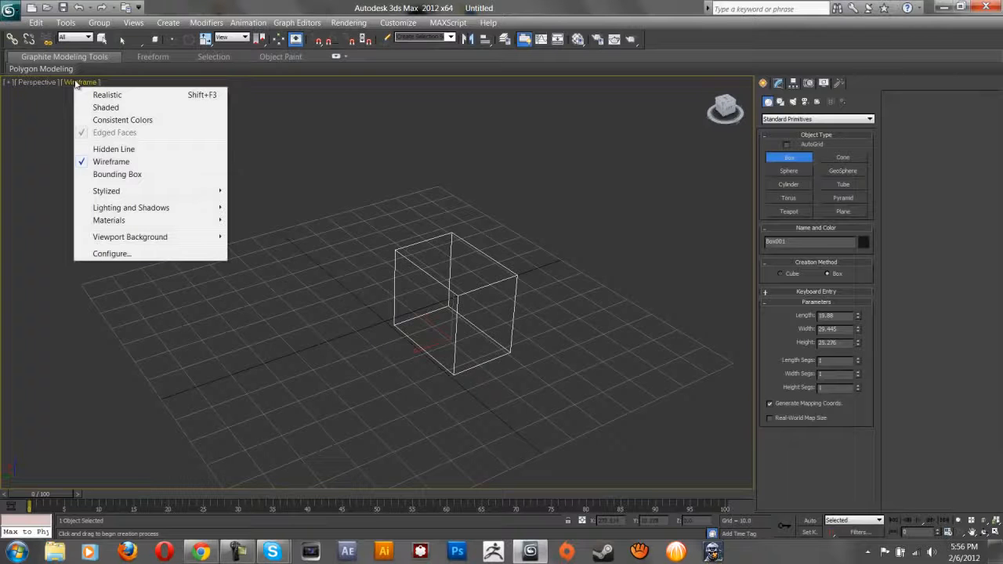
pyautogui.click(137, 95)
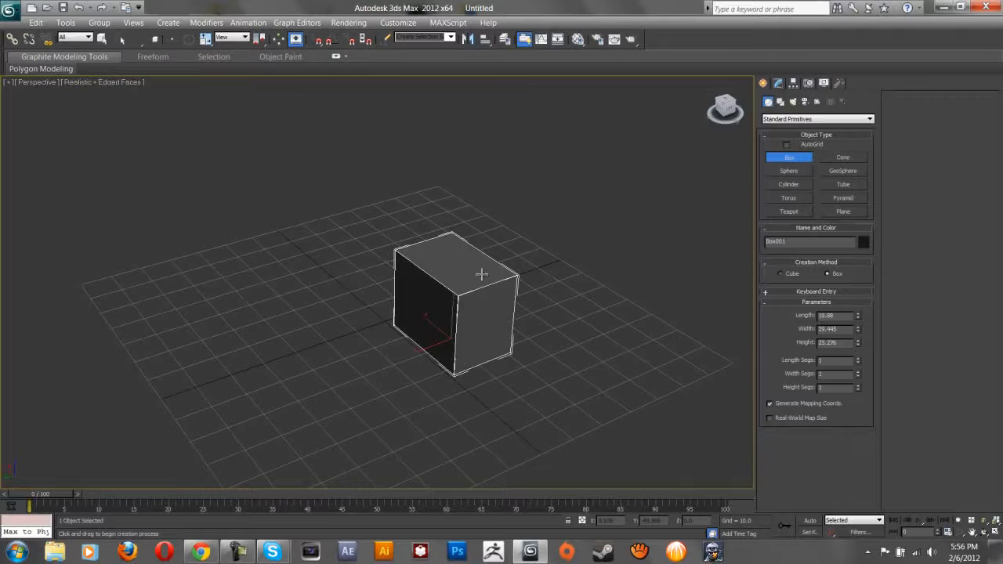
pyautogui.scroll(-3, 476, 259)
pyautogui.keyDown('alt'); pyautogui.moveTo(491, 264); pyautogui.dragTo(335, 213, button='middle'); pyautogui.keyUp('alt')
# Draw a sphere beside the box, undo it, and deselect the box.
pyautogui.click(790, 171)
pyautogui.moveTo(402, 270); pyautogui.dragTo(451, 267)
pyautogui.rightClick(529, 268)
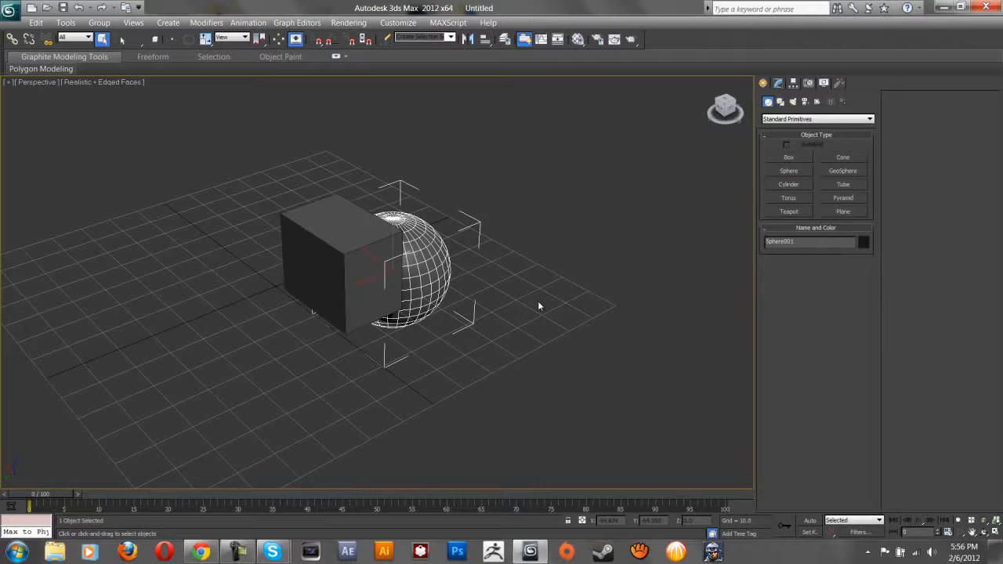
pyautogui.hotkey('ctrl', 'z')
pyautogui.click(590, 263)
# Start drawing a curved Line spline from the Splines category.
pyautogui.click(780, 102)
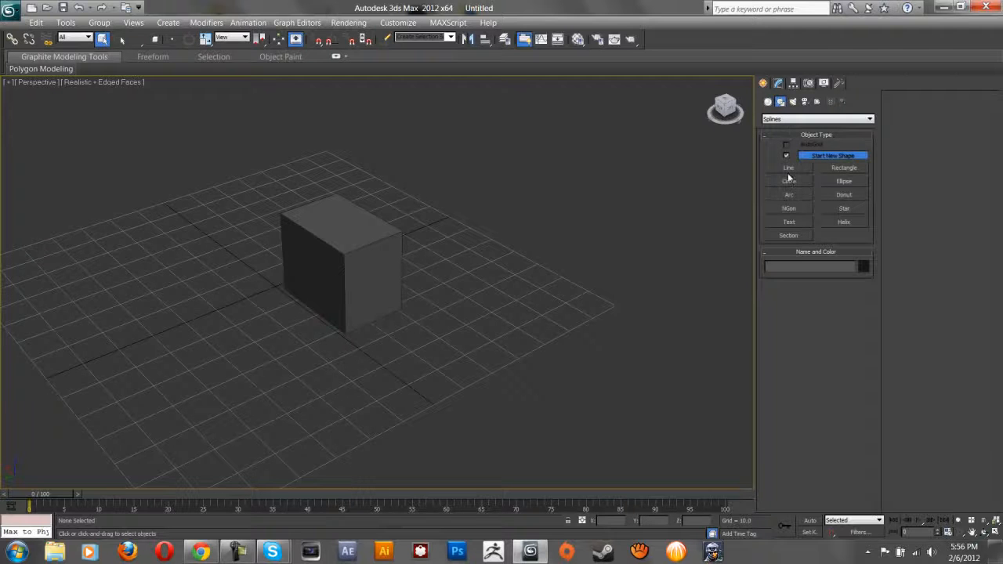
pyautogui.click(789, 167)
pyautogui.click(490, 251)
pyautogui.moveTo(474, 323); pyautogui.dragTo(370, 368)
# Finish the curved line with two more vertices, then delete it.
pyautogui.moveTo(470, 470); pyautogui.dragTo(629, 341)
pyautogui.moveTo(645, 298); pyautogui.dragTo(591, 267)
pyautogui.rightClick(573, 279)
pyautogui.press('Delete')
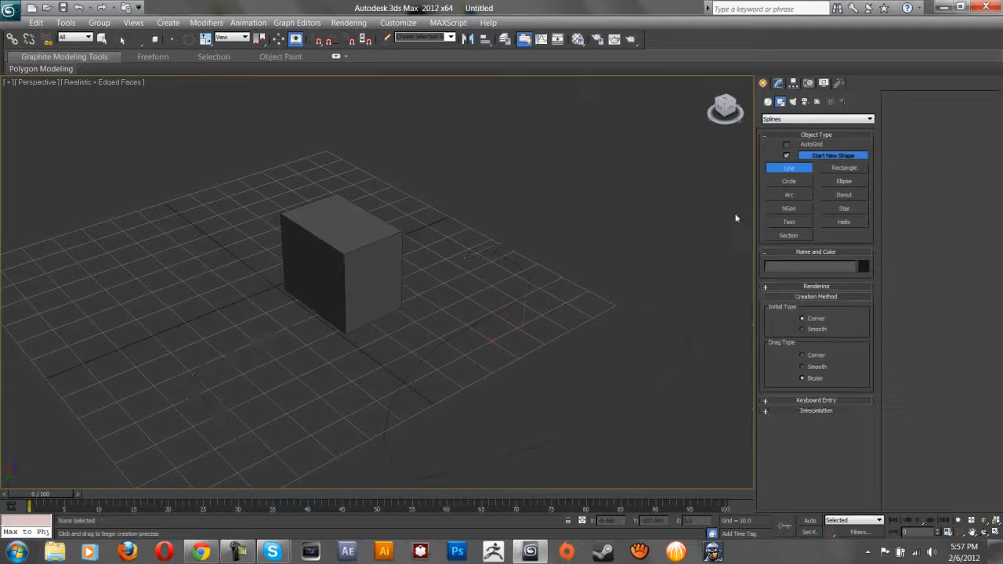
# Place a Standard Omni light beside the box, then show the Cameras object types.
pyautogui.click(792, 101)
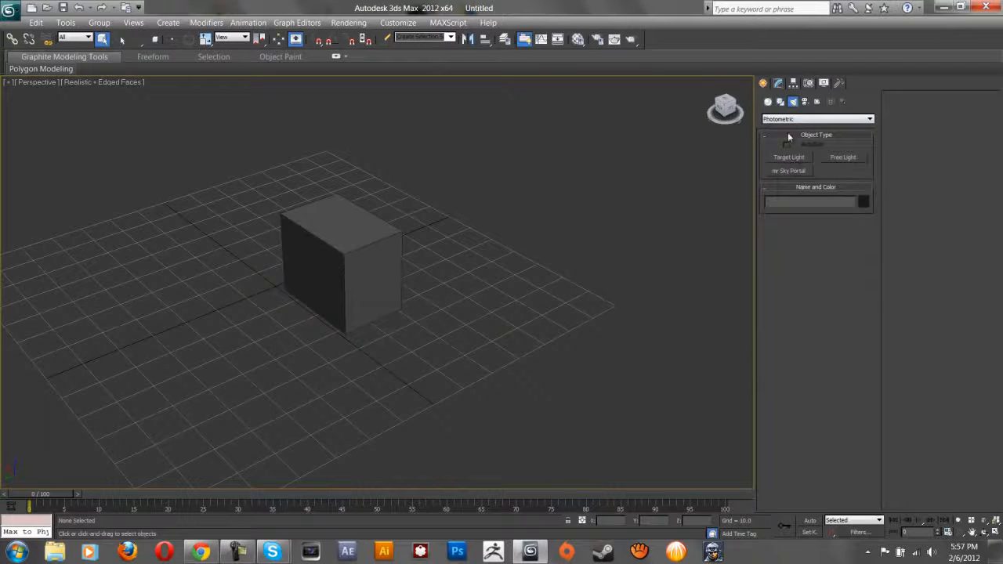
pyautogui.click(798, 118)
pyautogui.click(797, 134)
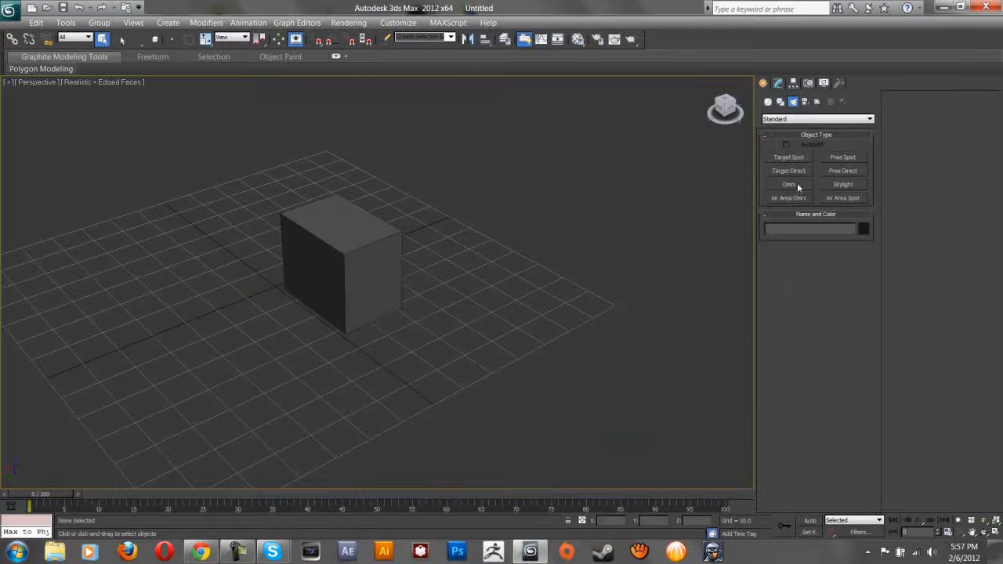
pyautogui.click(797, 184)
pyautogui.click(489, 291)
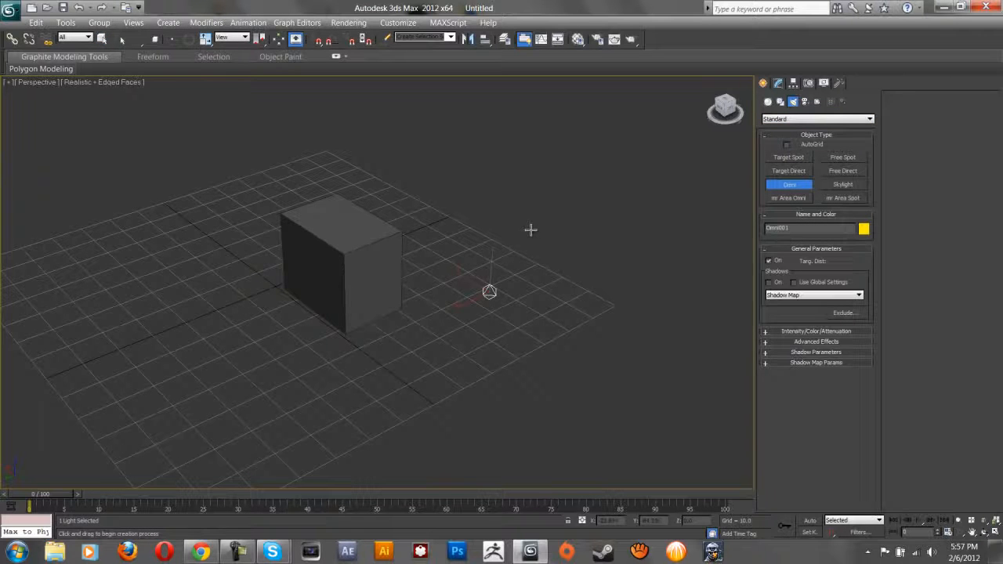
pyautogui.click(805, 102)
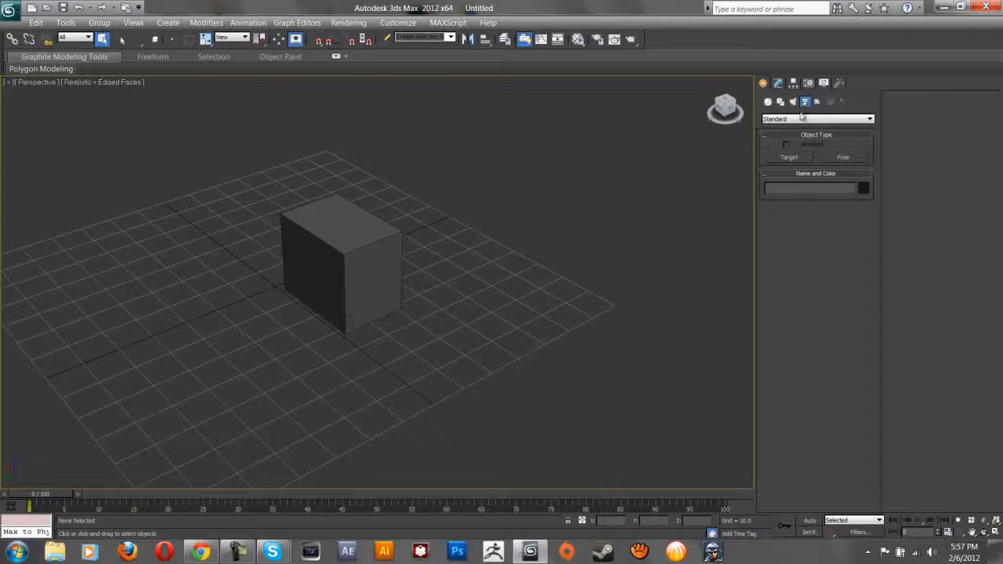
# Pick Box with AutoGrid enabled and build a box stacked on the cube.
pyautogui.click(768, 101)
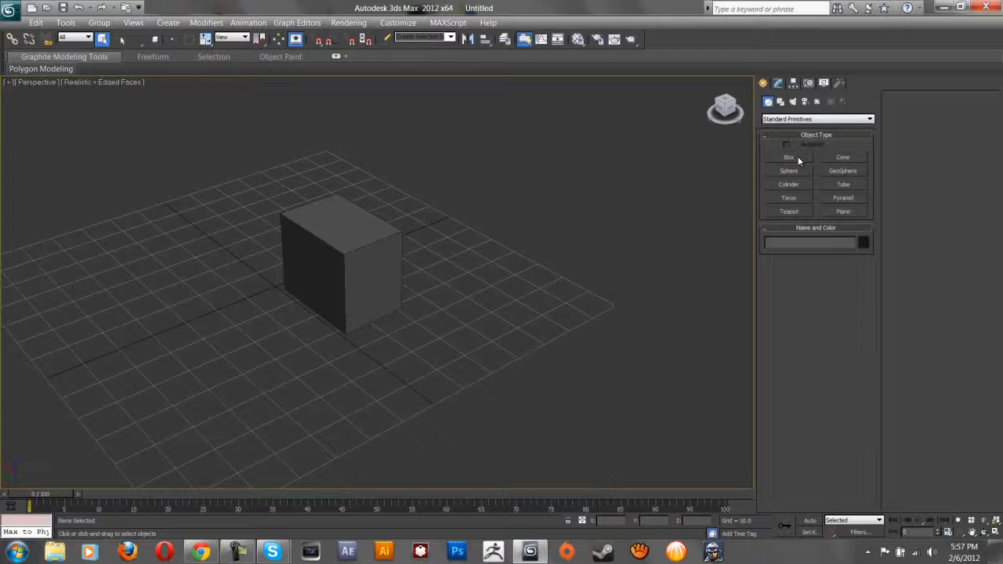
pyautogui.click(792, 157)
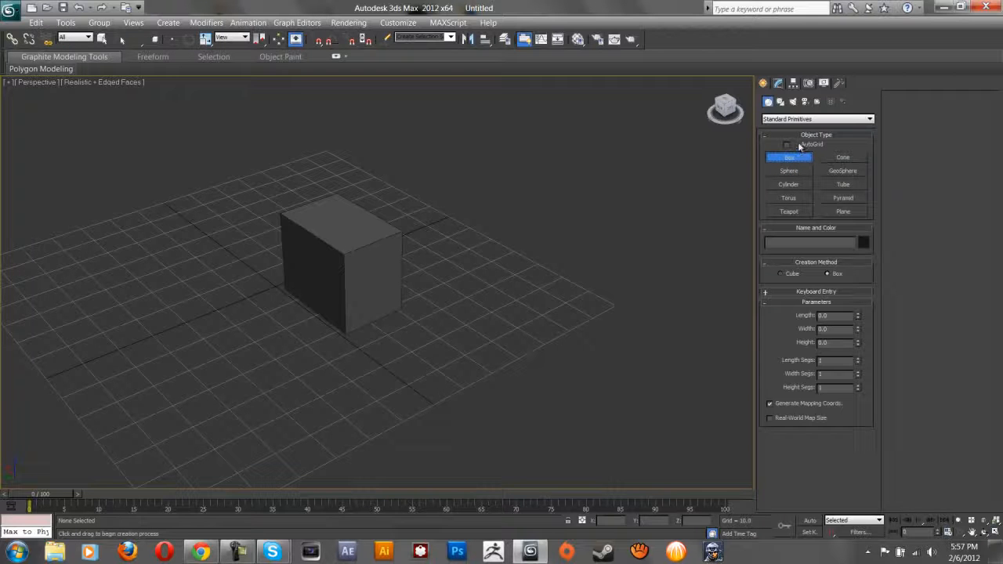
pyautogui.click(786, 145)
pyautogui.scroll(3, 447, 262)
pyautogui.scroll(-3, 436, 284)
pyautogui.moveTo(381, 261); pyautogui.dragTo(321, 384)
pyautogui.click(327, 264)
# Draw two more boxes on top, orbit to look down, then exit box creation.
pyautogui.moveTo(327, 266); pyautogui.dragTo(477, 381)
pyautogui.keyDown('alt'); pyautogui.moveTo(421, 345); pyautogui.dragTo(387, 329, button='middle'); pyautogui.keyUp('alt')
pyautogui.moveTo(348, 298); pyautogui.dragTo(450, 417)
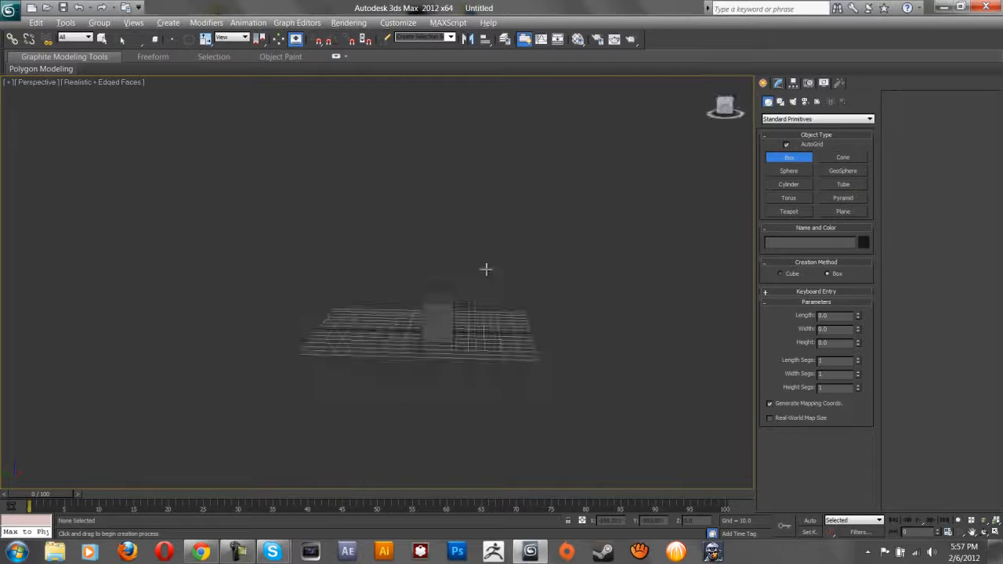
pyautogui.keyDown('alt'); pyautogui.moveTo(486, 270); pyautogui.dragTo(463, 192, button='middle'); pyautogui.keyUp('alt')
pyautogui.scroll(3, 506, 298)
pyautogui.scroll(3, 381, 306)
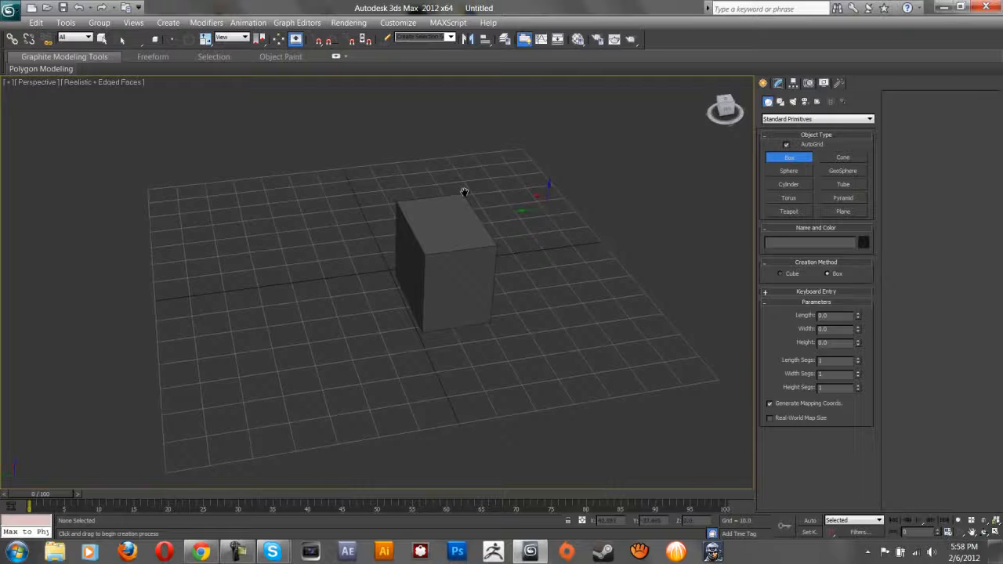
pyautogui.rightClick(294, 122)
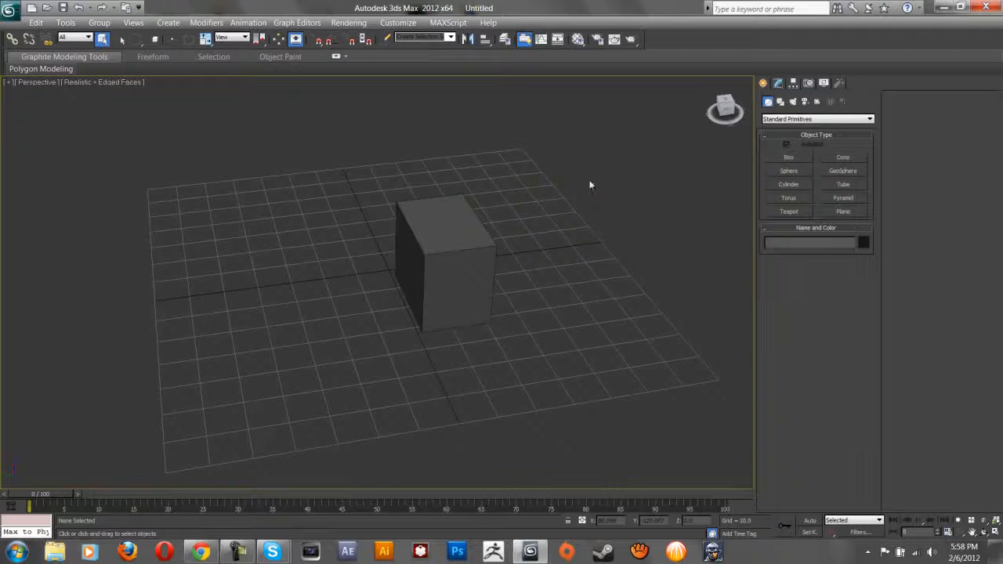
# Select the box and lengthen it to 28.03 in the Modify panel.
pyautogui.rightClick(458, 273)
pyautogui.click(463, 268)
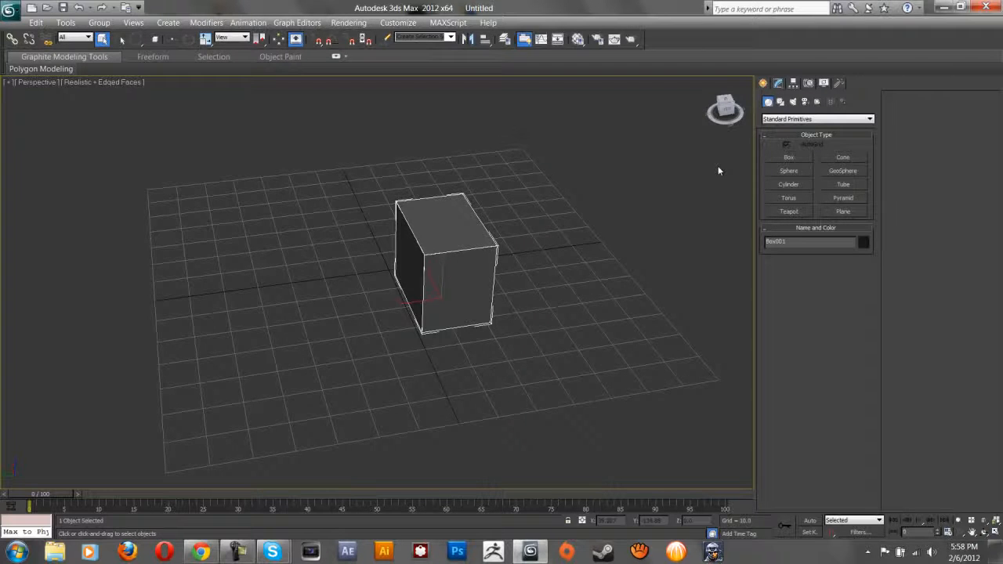
pyautogui.click(781, 84)
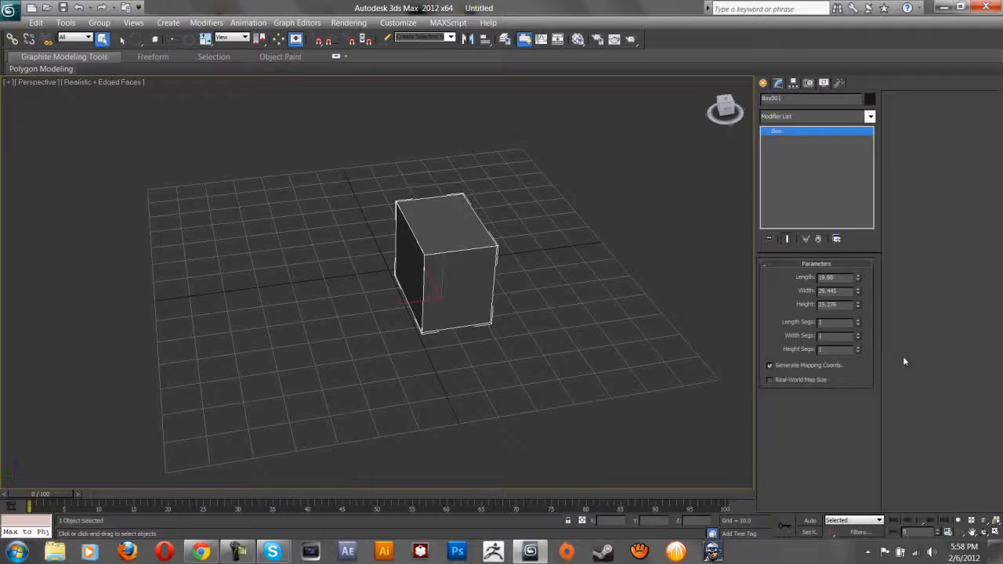
pyautogui.moveTo(859, 278); pyautogui.dragTo(861, 322)
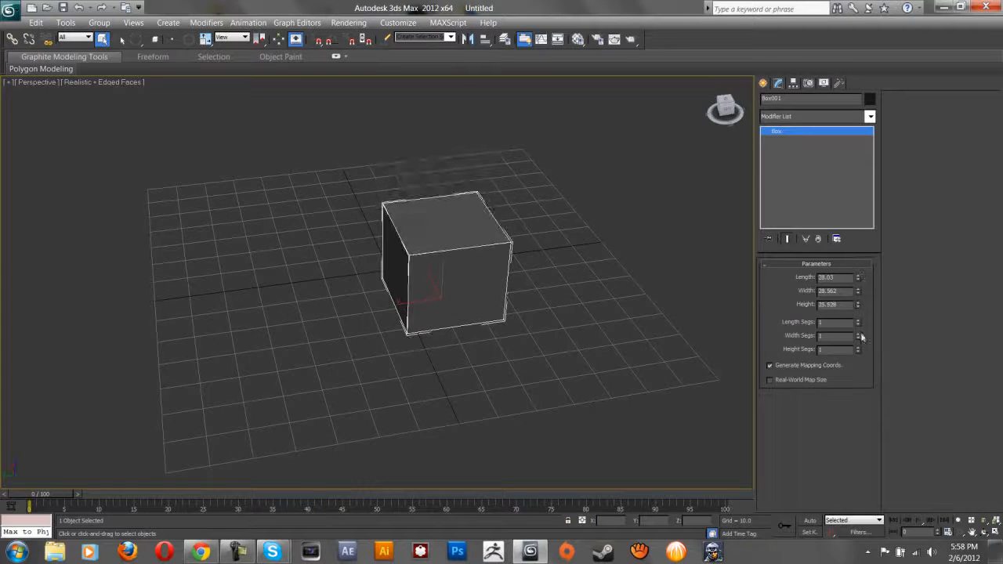
# Give the box 4 length, 3 width and 3 height segments.
pyautogui.click(859, 321)
pyautogui.click(859, 333)
pyautogui.click(858, 334)
pyautogui.doubleClick(858, 348)
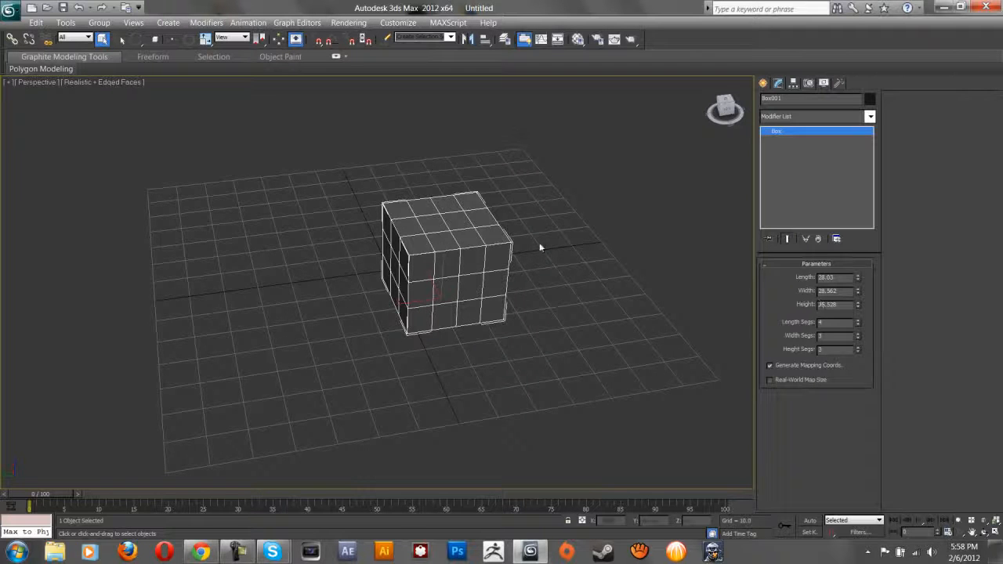
pyautogui.scroll(4, 539, 243)
pyautogui.scroll(-2, 539, 242)
pyautogui.moveTo(539, 242); pyautogui.dragTo(405, 257, button='middle')
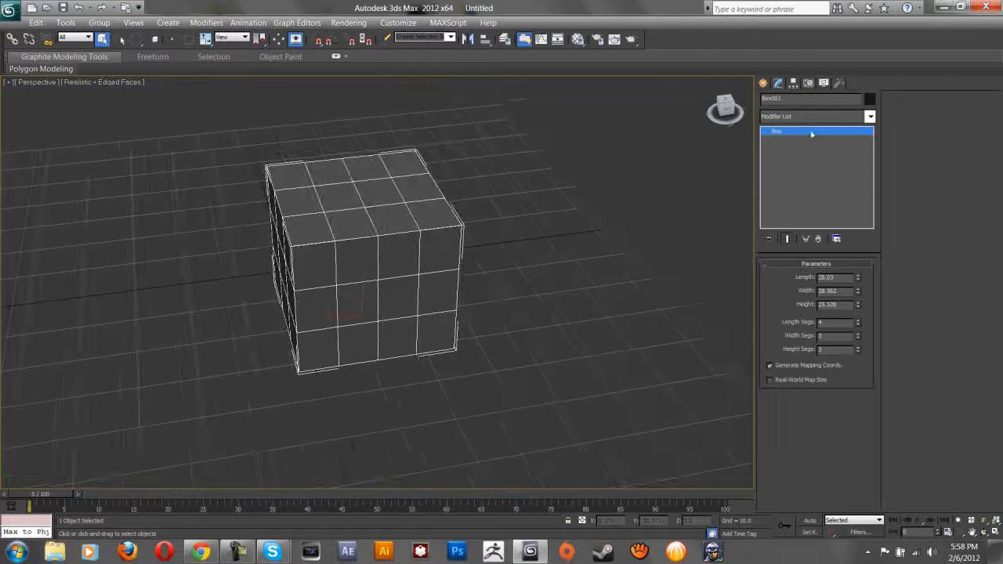
pyautogui.click(802, 116)
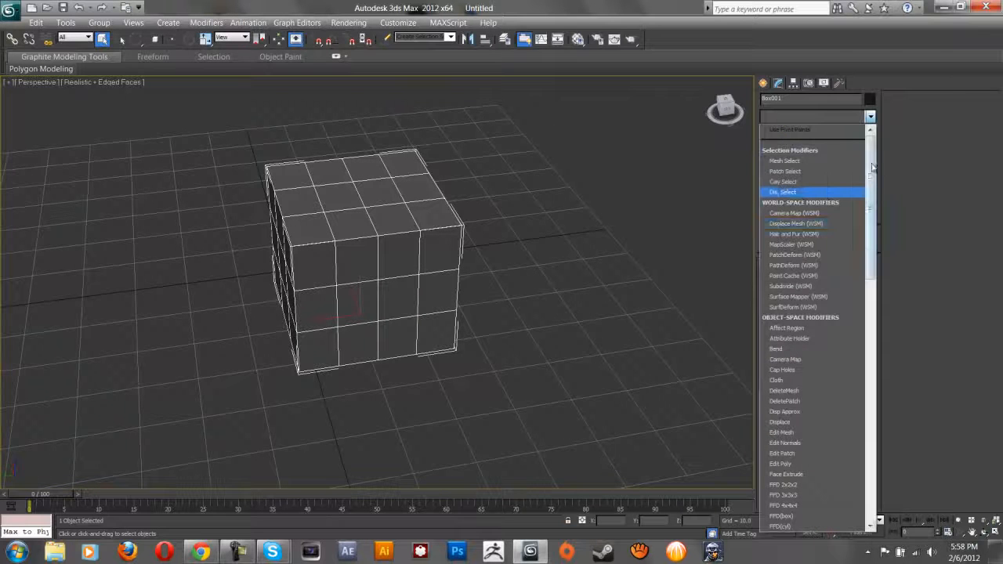
# Apply TurboSmooth to the box, orbit to inspect the rounded cube, then undo it.
pyautogui.moveTo(872, 171); pyautogui.dragTo(864, 376)
pyautogui.click(793, 453)
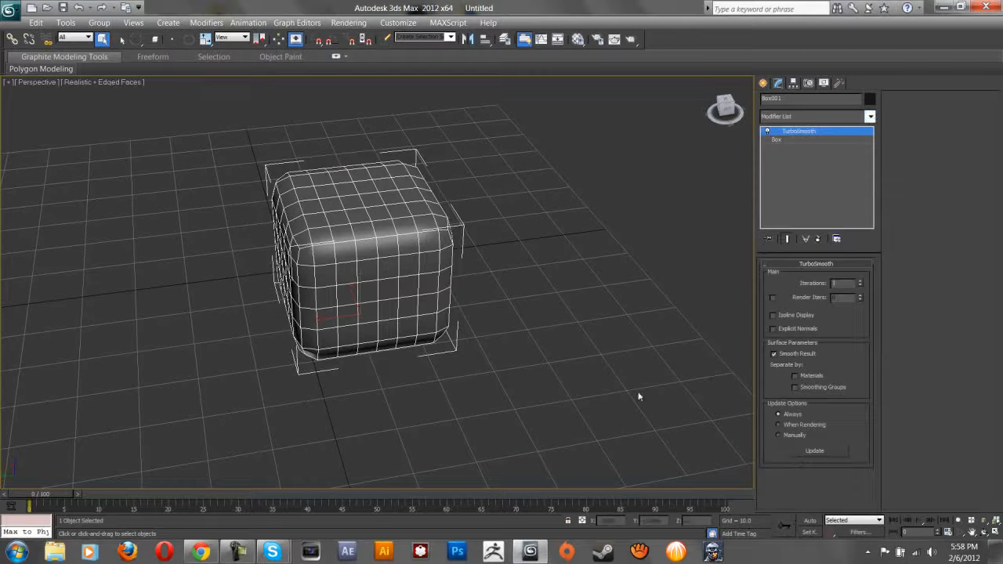
pyautogui.keyDown('alt'); pyautogui.moveTo(389, 258); pyautogui.dragTo(421, 237, button='middle'); pyautogui.keyUp('alt')
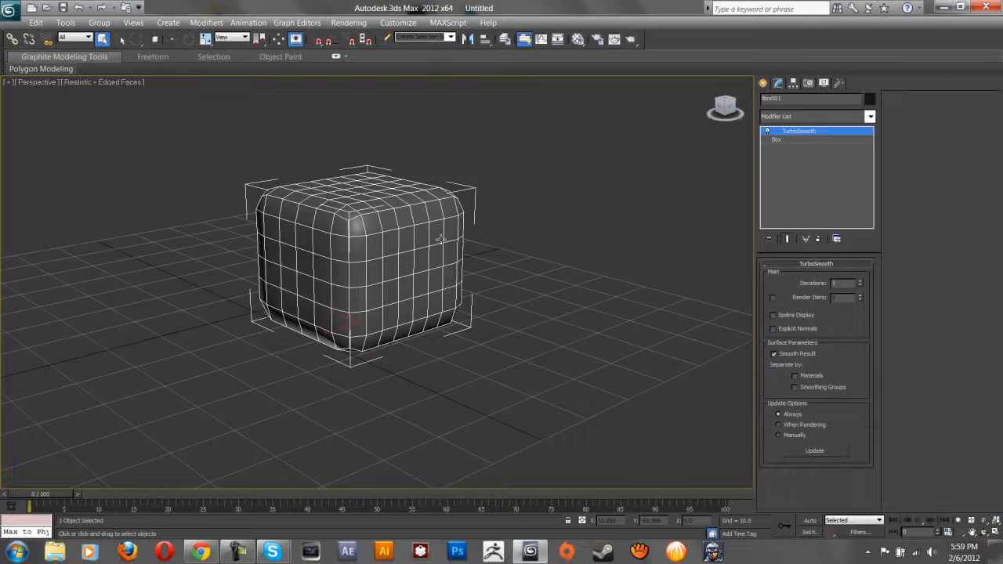
pyautogui.hotkey('ctrl', 'z')
# Convert the segmented box to Editable Mesh, then to Editable Poly.
pyautogui.rightClick(400, 249)
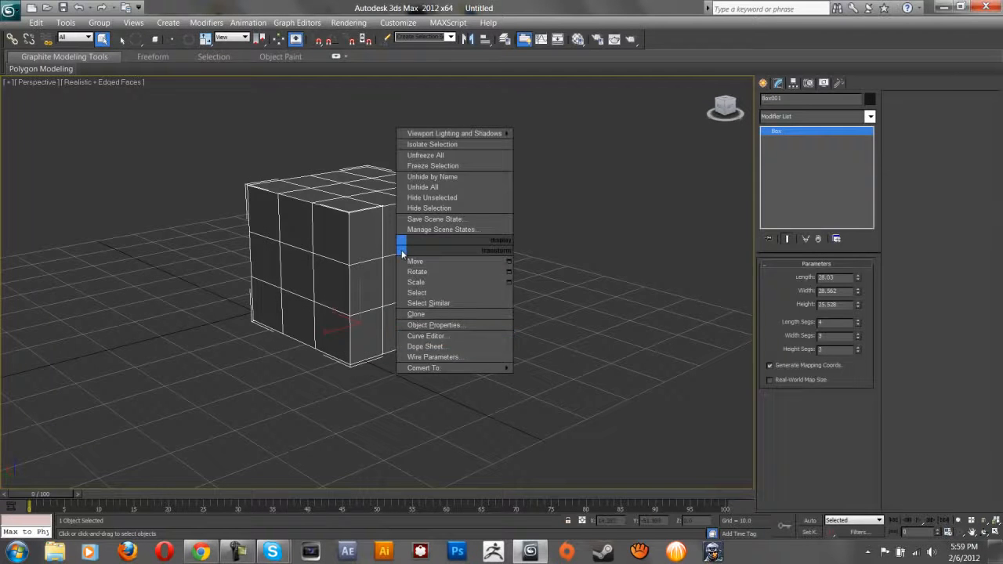
pyautogui.moveTo(440, 374)
pyautogui.click(452, 436)
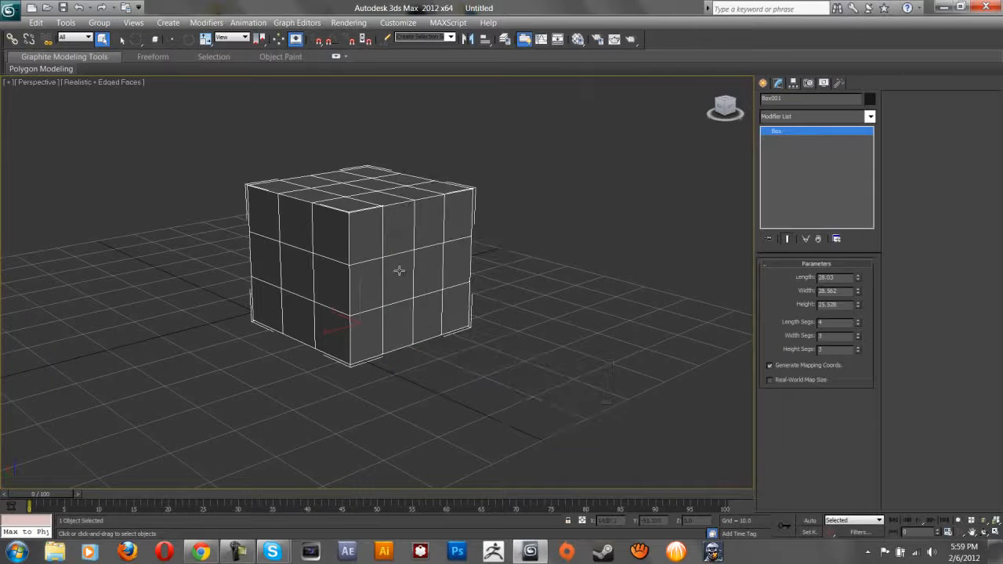
pyautogui.rightClick(395, 267)
pyautogui.moveTo(432, 385)
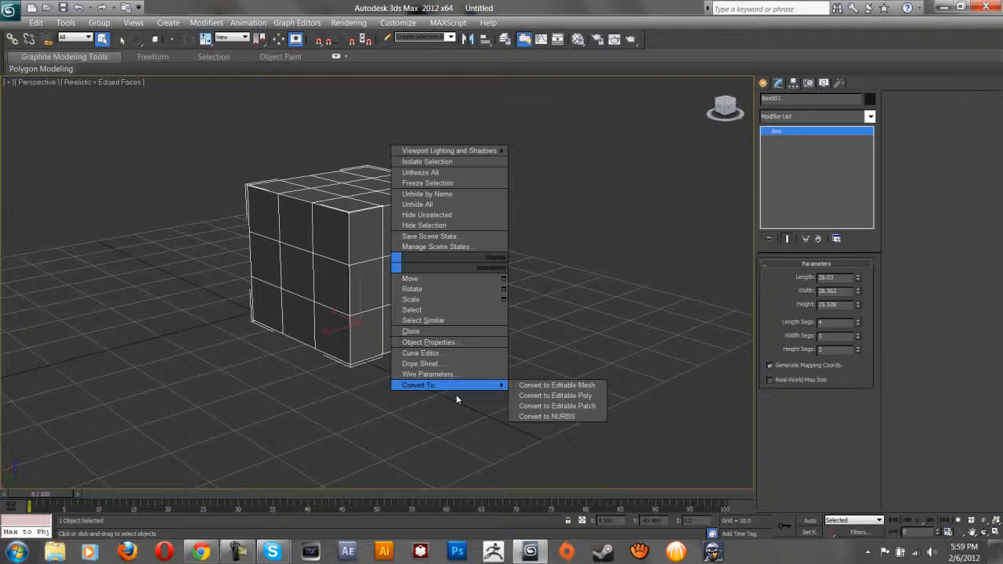
pyautogui.click(529, 385)
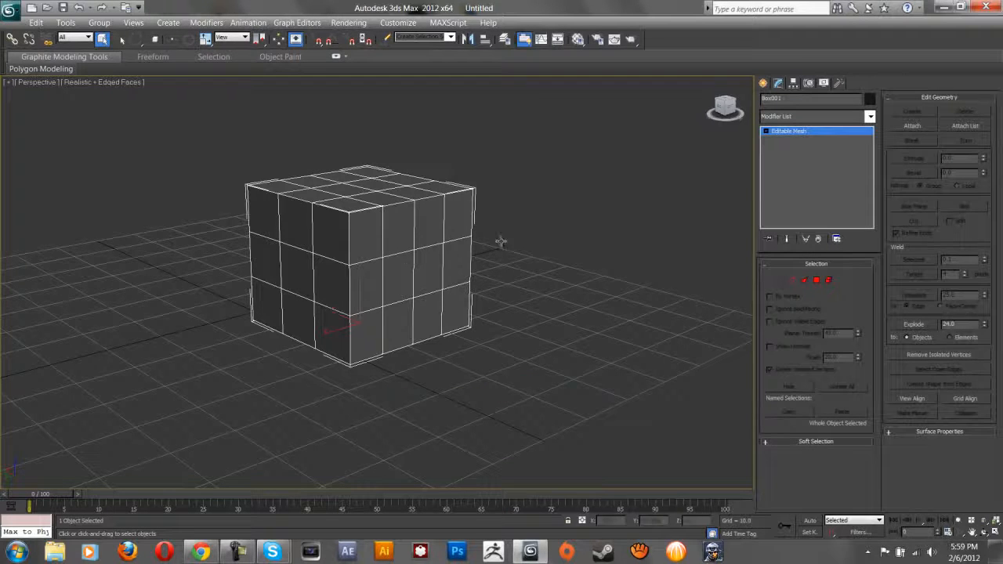
pyautogui.rightClick(406, 250)
pyautogui.moveTo(476, 372)
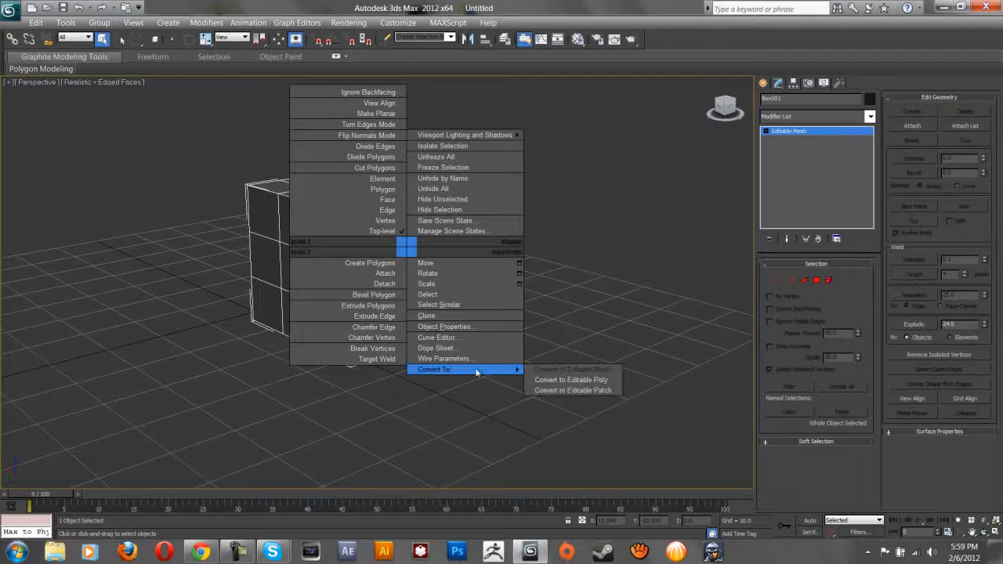
pyautogui.click(557, 382)
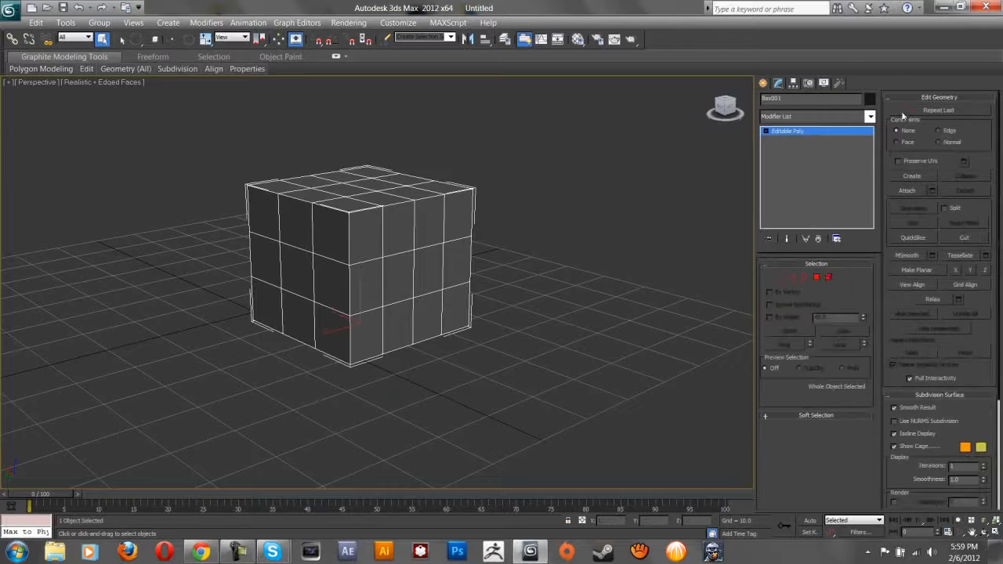
pyautogui.click(794, 276)
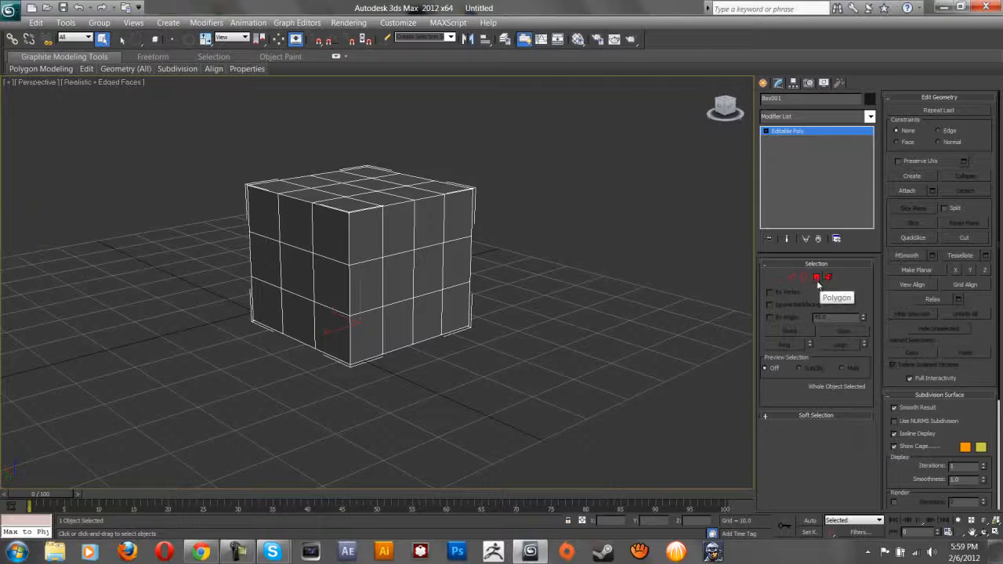
# Enter Vertex level, zoom onto the top face and select two top vertices.
pyautogui.click(778, 278)
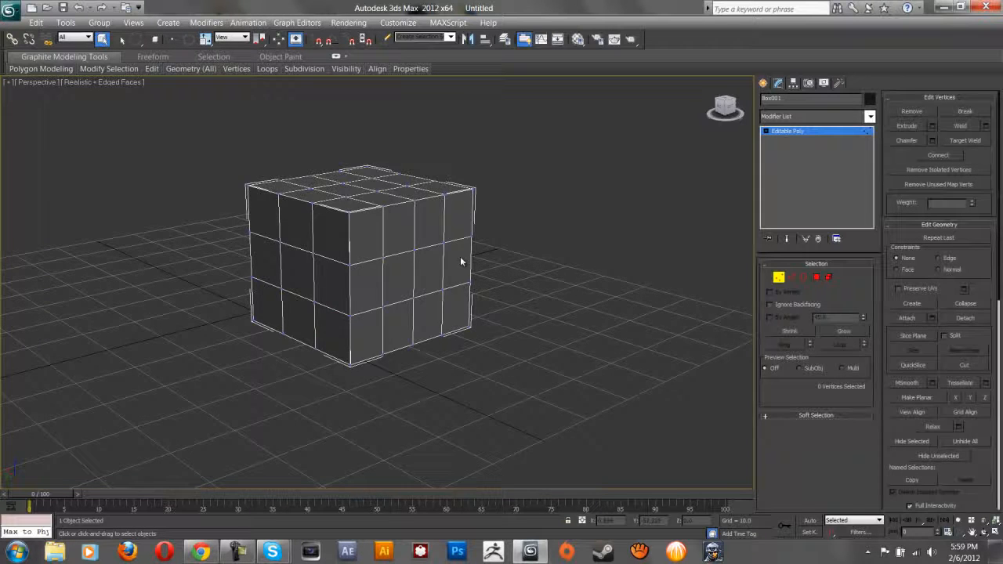
pyautogui.scroll(8, 471, 257)
pyautogui.moveTo(525, 330); pyautogui.dragTo(520, 379, button='middle')
pyautogui.keyDown('alt'); pyautogui.moveTo(486, 297); pyautogui.dragTo(447, 320, button='middle'); pyautogui.keyUp('alt')
pyautogui.click(330, 250)
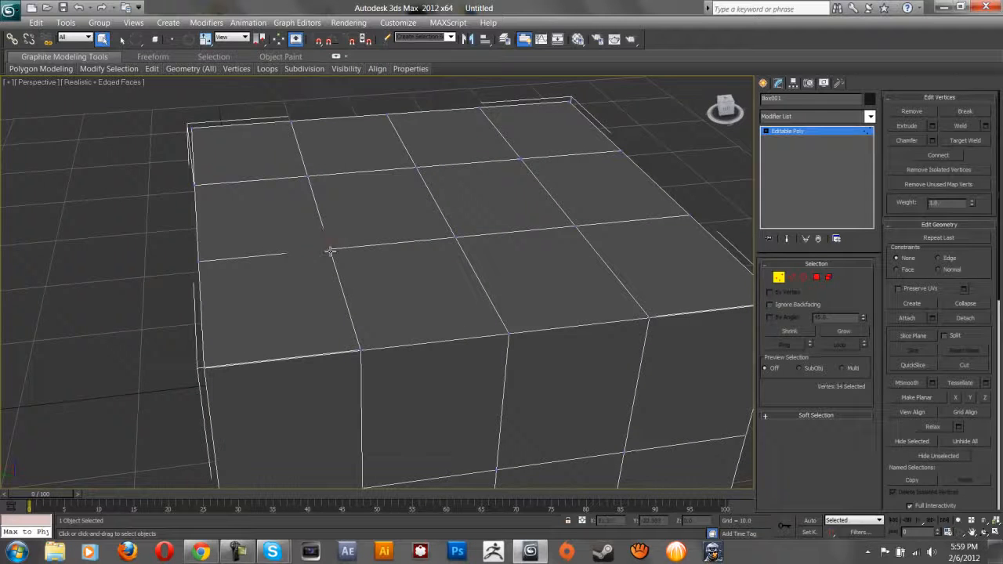
pyautogui.keyDown('ctrl'); pyautogui.click(458, 239); pyautogui.keyUp('ctrl')
# Try rotating and scaling the two vertices, undo each change, and clear the selection.
pyautogui.press('w')
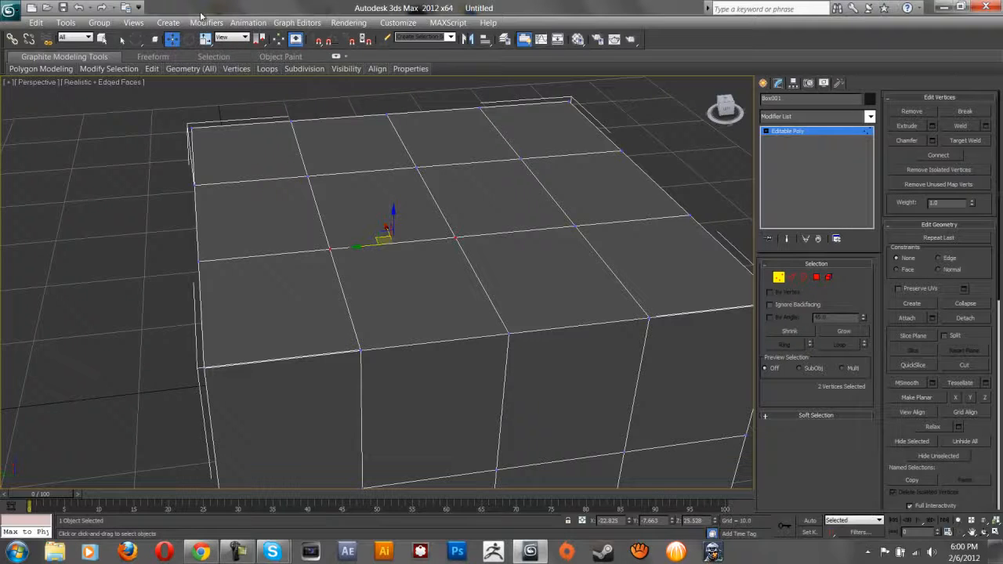
pyautogui.press('e')
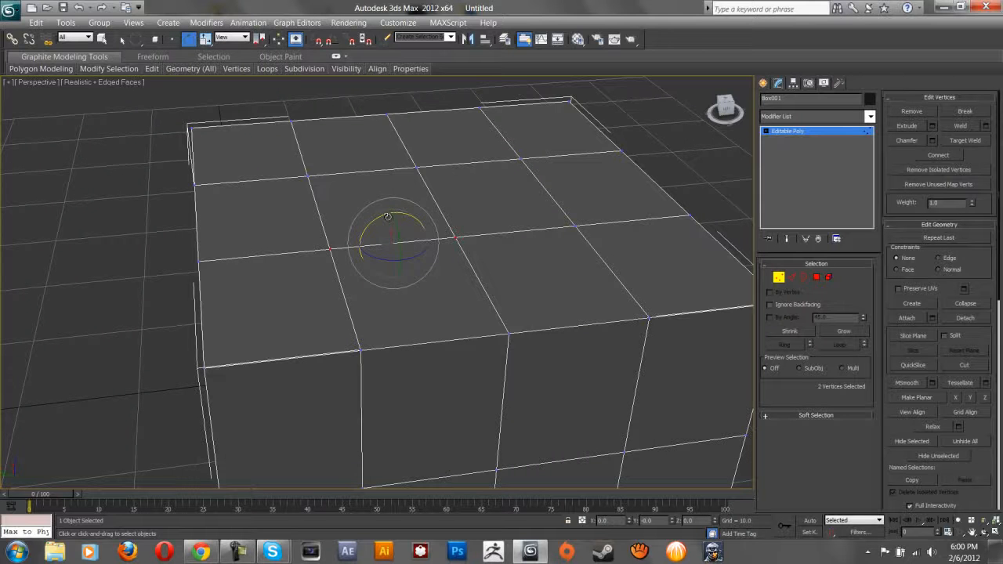
pyautogui.moveTo(385, 216)
pyautogui.mouseDown()
pyautogui.moveTo(357, 227)
pyautogui.moveTo(480, 208)
pyautogui.moveTo(380, 212)
pyautogui.mouseUp()
pyautogui.hotkey('ctrl', 'z')
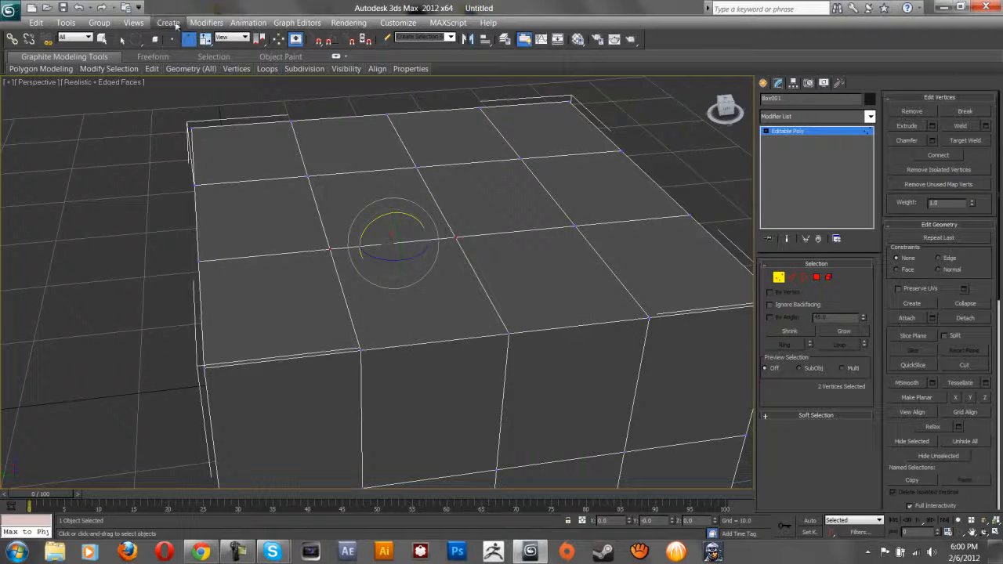
pyautogui.press('r')
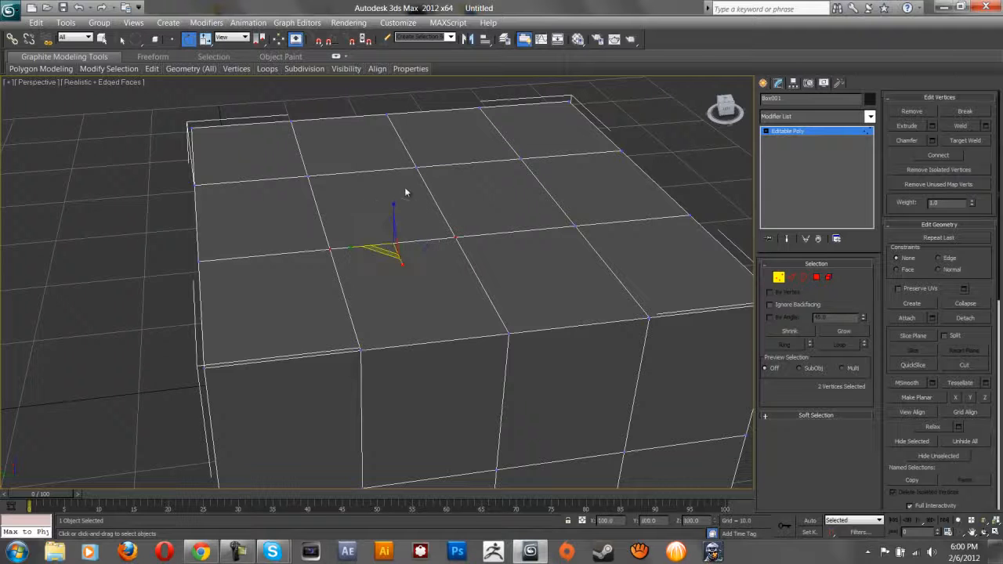
pyautogui.moveTo(385, 250); pyautogui.dragTo(269, 392)
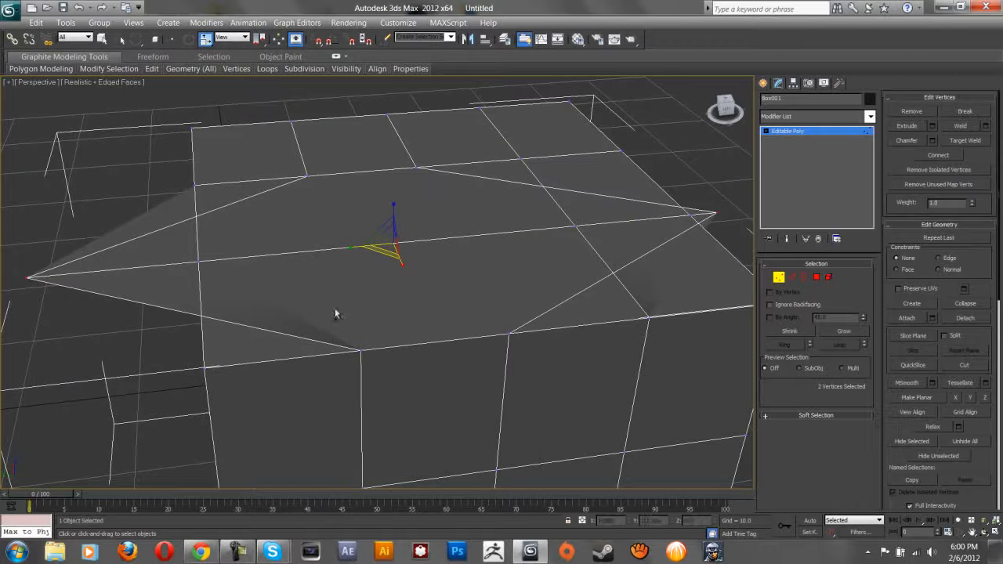
pyautogui.hotkey('ctrl', 'z')
pyautogui.click(528, 236)
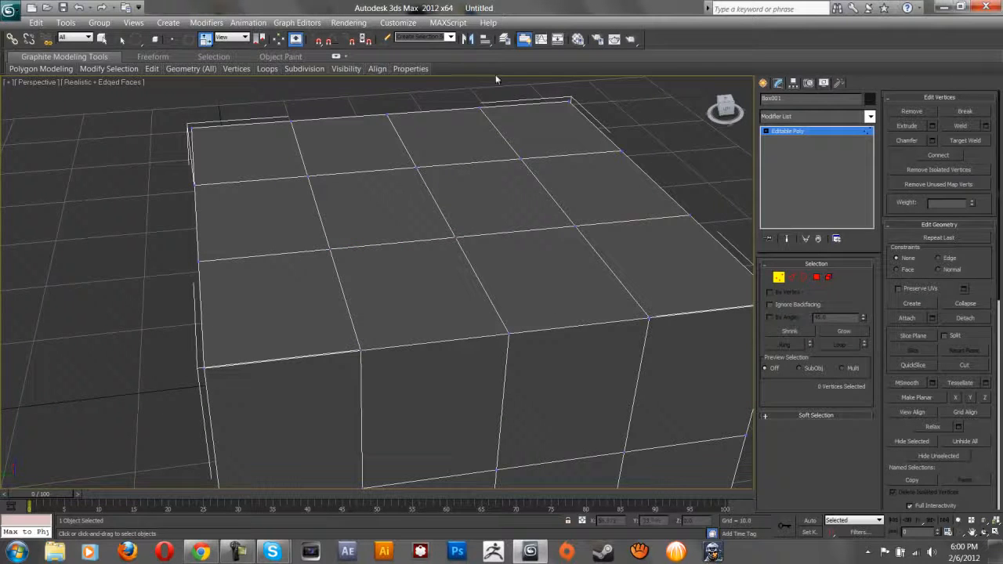
# Turn on snapping and select the top face's centre vertex for rotation, then deselect it.
pyautogui.click(332, 39)
pyautogui.press('e')
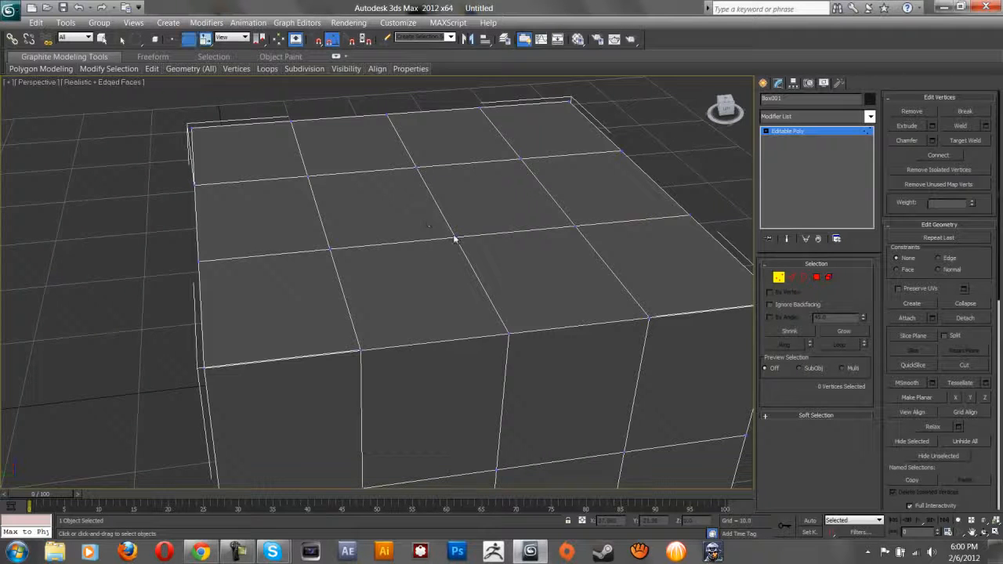
pyautogui.click(456, 236)
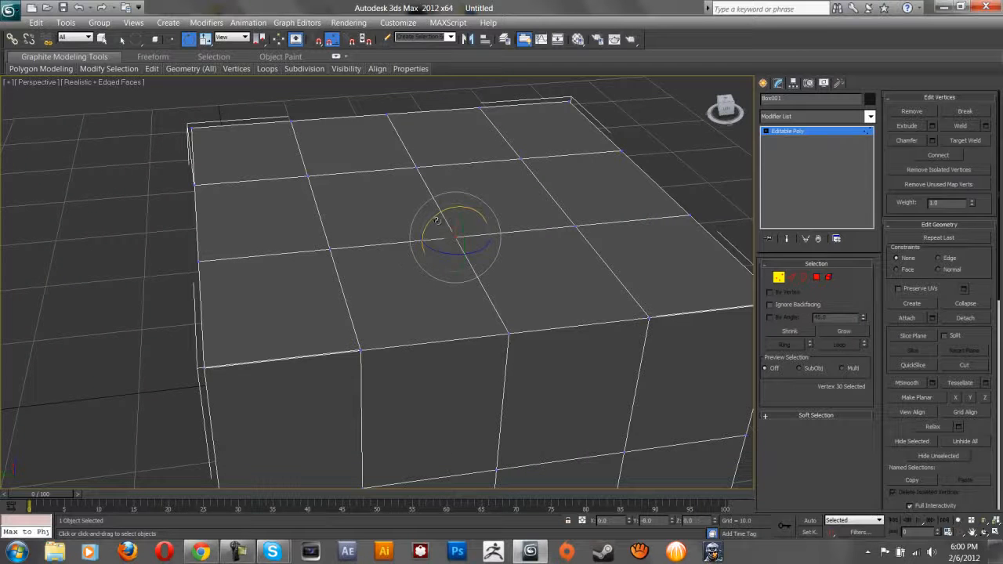
pyautogui.click(423, 335)
# Rotate a left-side edge in Edge mode, undo it, and return to Vertex level.
pyautogui.click(791, 277)
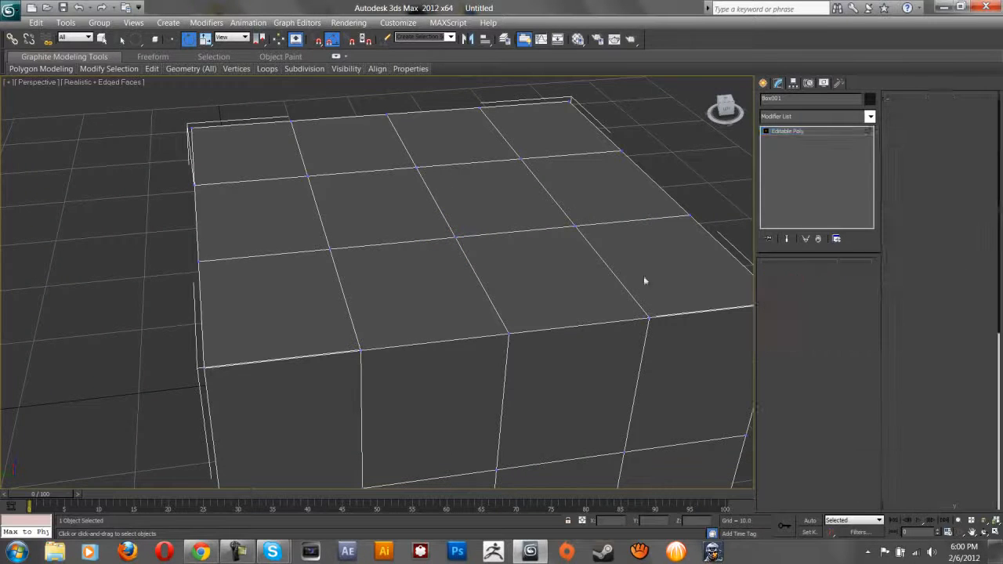
pyautogui.click(198, 225)
pyautogui.moveTo(177, 197); pyautogui.dragTo(97, 256)
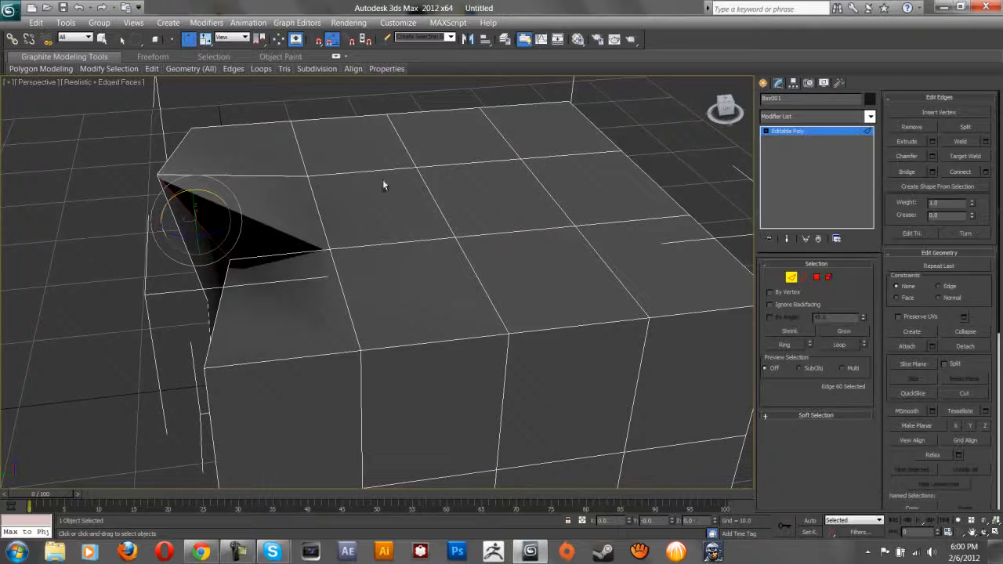
pyautogui.hotkey('ctrl', 'z')
pyautogui.click(792, 276)
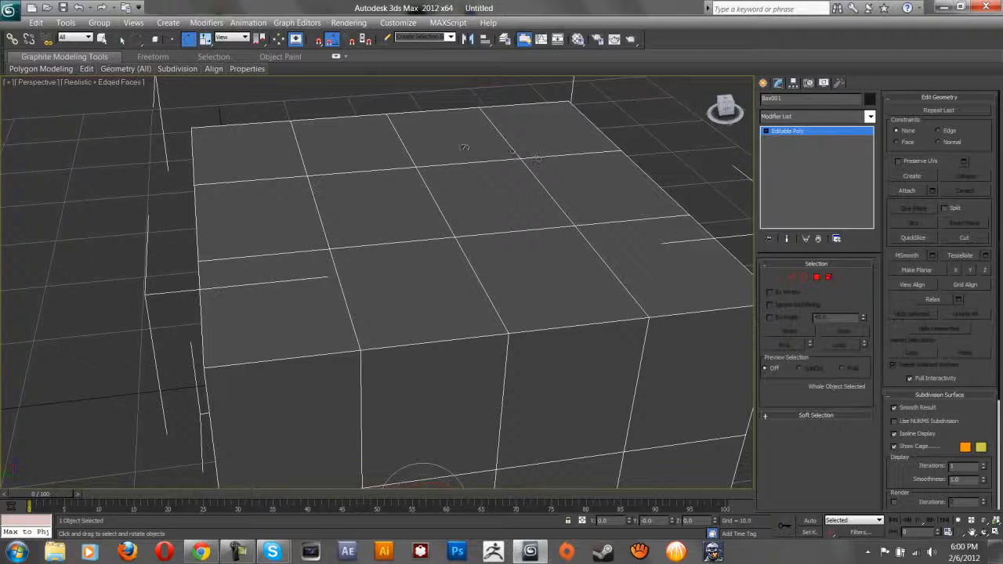
pyautogui.click(779, 278)
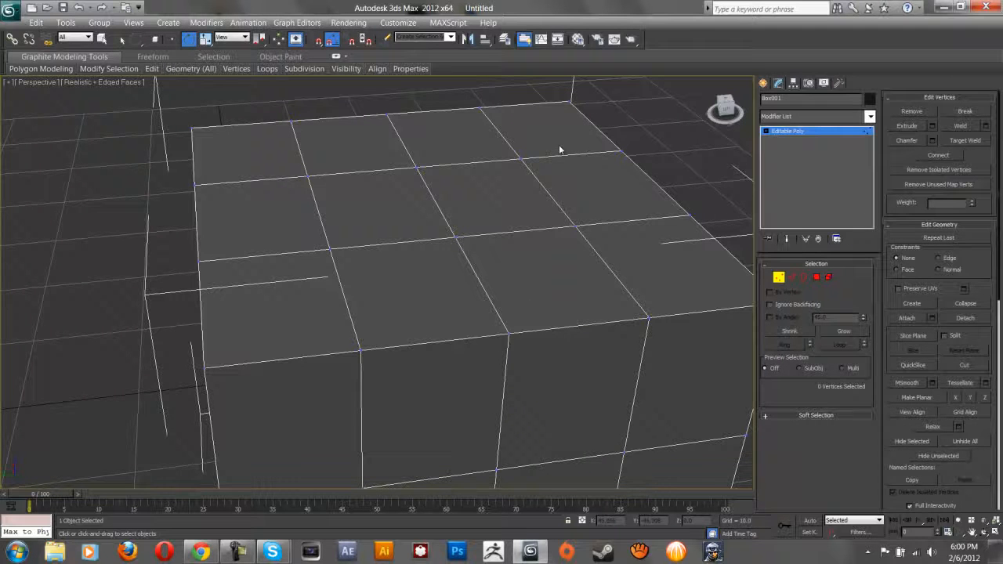
pyautogui.click(102, 39)
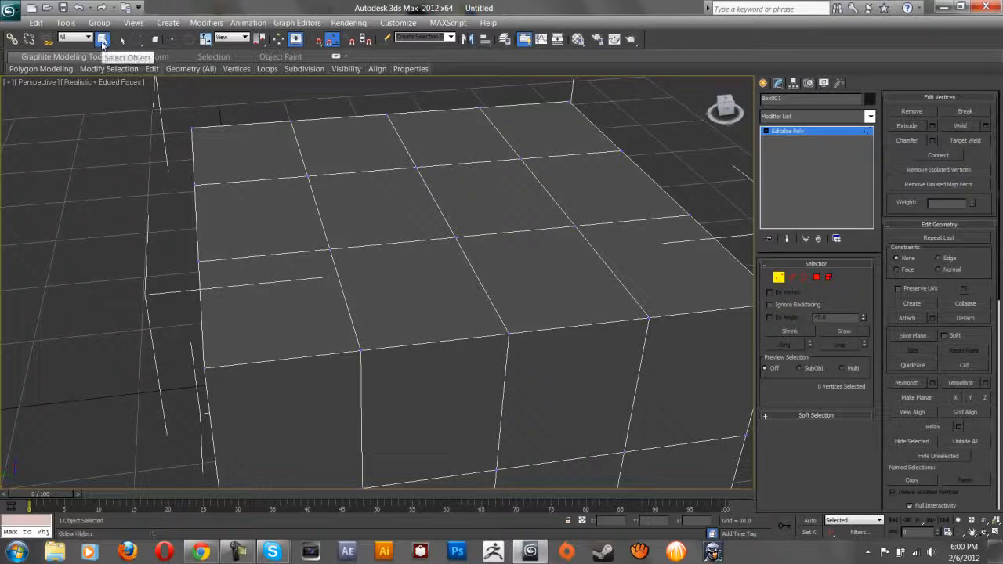
pyautogui.click(121, 42)
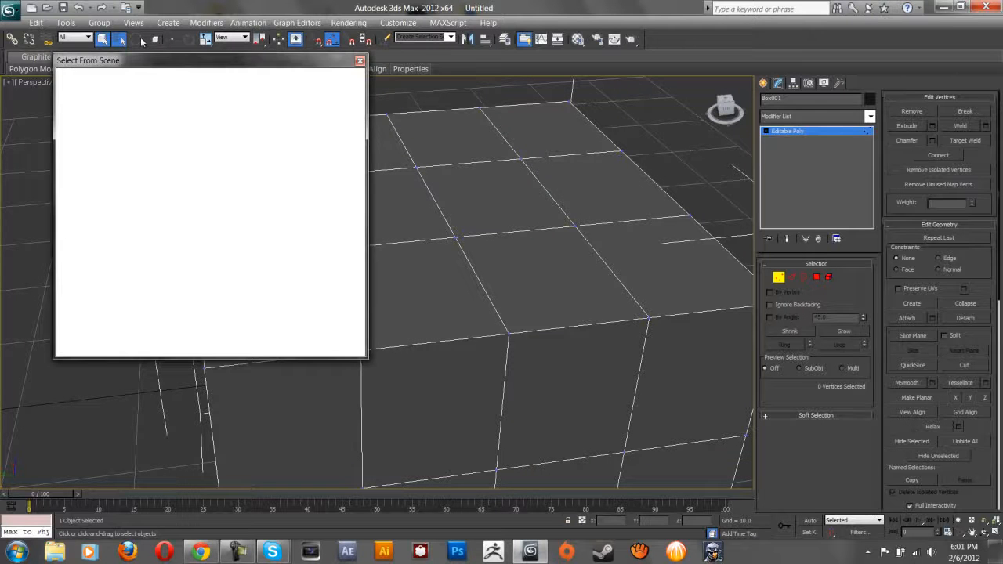
pyautogui.click(361, 62)
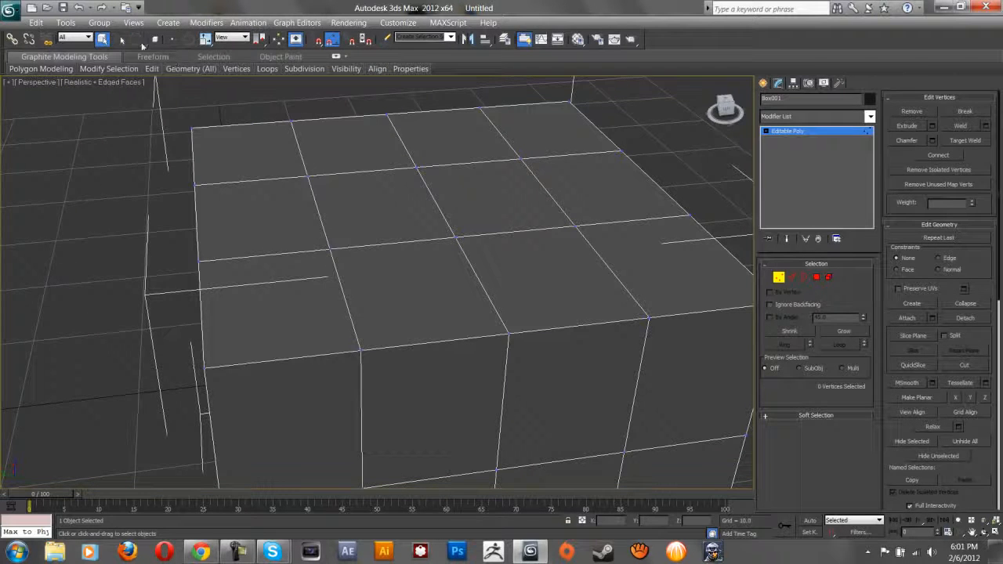
pyautogui.moveTo(139, 40); pyautogui.dragTo(138, 65)
pyautogui.moveTo(157, 115); pyautogui.dragTo(366, 289)
pyautogui.moveTo(136, 43); pyautogui.dragTo(139, 94)
pyautogui.moveTo(138, 43); pyautogui.dragTo(136, 107)
pyautogui.moveTo(179, 137)
pyautogui.mouseDown()
pyautogui.moveTo(204, 278)
pyautogui.moveTo(110, 217)
pyautogui.moveTo(188, 80)
pyautogui.moveTo(363, 130)
pyautogui.mouseUp()
pyautogui.moveTo(346, 318)
pyautogui.mouseDown()
pyautogui.moveTo(262, 365)
pyautogui.moveTo(246, 193)
pyautogui.mouseUp()
pyautogui.moveTo(135, 41); pyautogui.dragTo(147, 132)
pyautogui.moveTo(705, 135)
pyautogui.mouseDown()
pyautogui.moveTo(627, 159)
pyautogui.moveTo(337, 178)
pyautogui.moveTo(259, 201)
pyautogui.moveTo(184, 188)
pyautogui.moveTo(193, 260)
pyautogui.moveTo(317, 251)
pyautogui.mouseUp()
pyautogui.moveTo(513, 230); pyautogui.dragTo(703, 211)
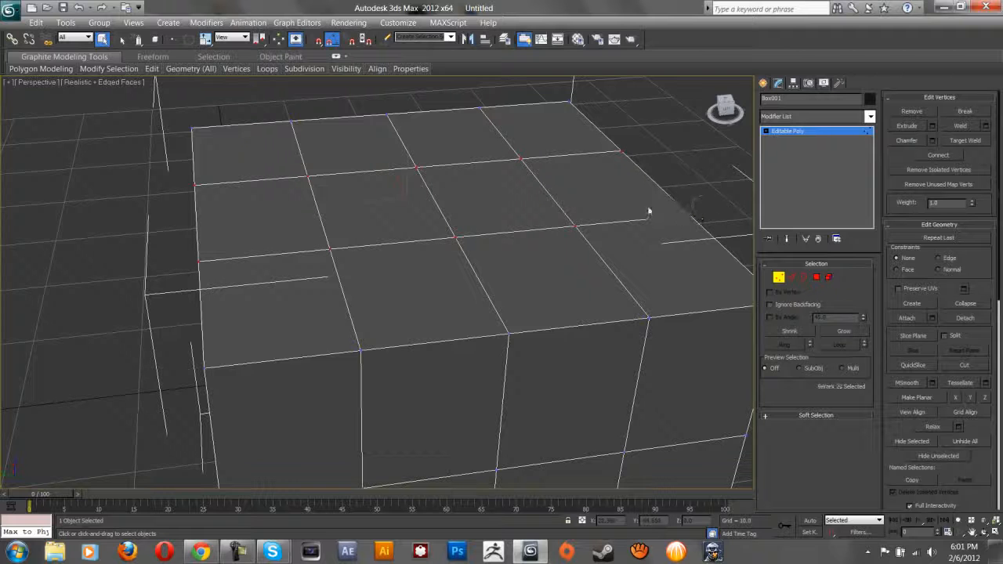
pyautogui.moveTo(138, 40); pyautogui.dragTo(472, 276)
# Select the four edges bounding one top polygon near the box's front-right corner.
pyautogui.click(794, 278)
pyautogui.click(569, 326)
pyautogui.keyDown('ctrl'); pyautogui.click(473, 276); pyautogui.keyUp('ctrl')
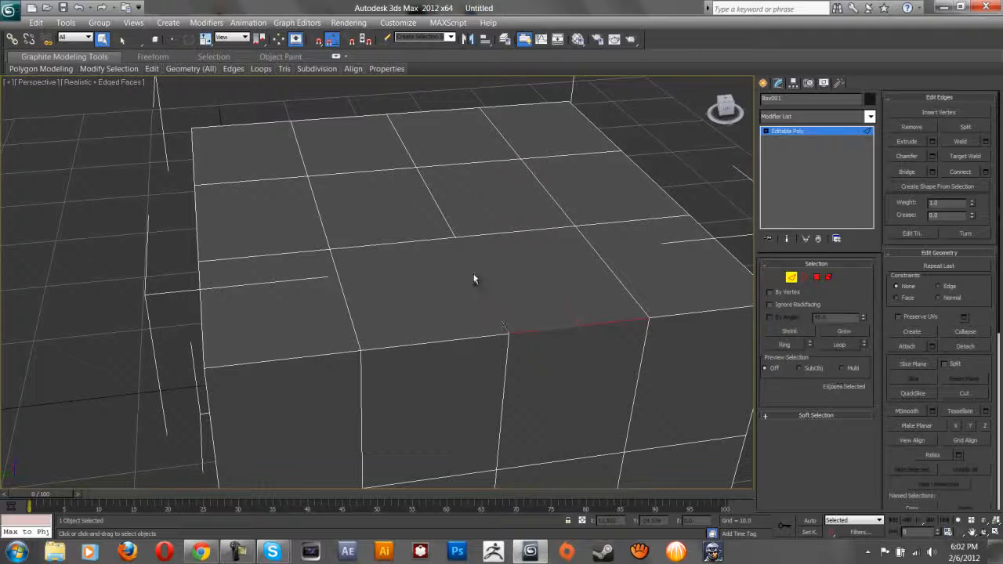
pyautogui.keyDown('ctrl'); pyautogui.click(492, 234); pyautogui.keyUp('ctrl')
pyautogui.keyDown('ctrl'); pyautogui.click(611, 270); pyautogui.keyUp('ctrl')
pyautogui.press('w')
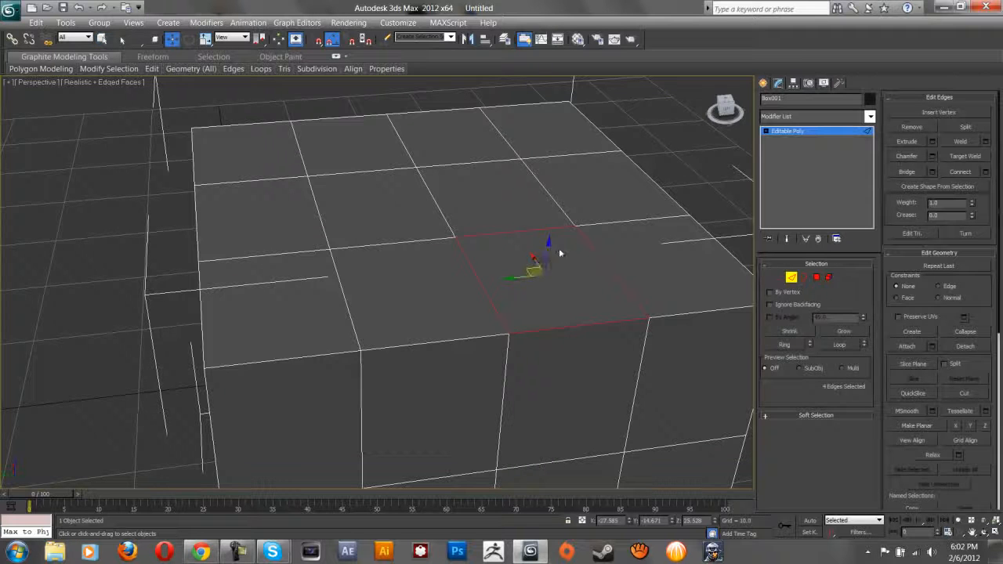
# Delete the front-right top polygon, inspect the hole's border, and return to object level.
pyautogui.click(803, 277)
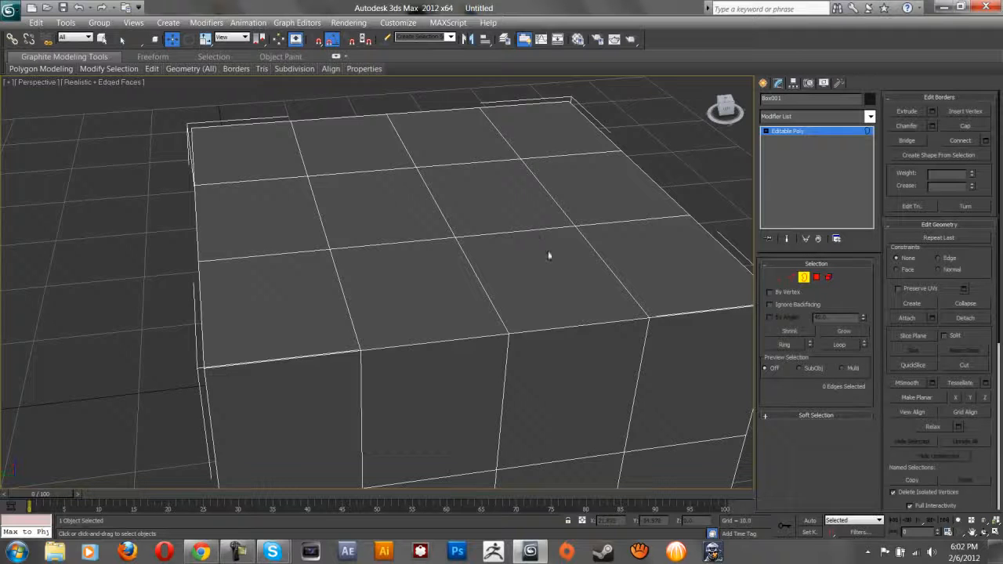
pyautogui.click(816, 277)
pyautogui.click(558, 294)
pyautogui.press('Delete')
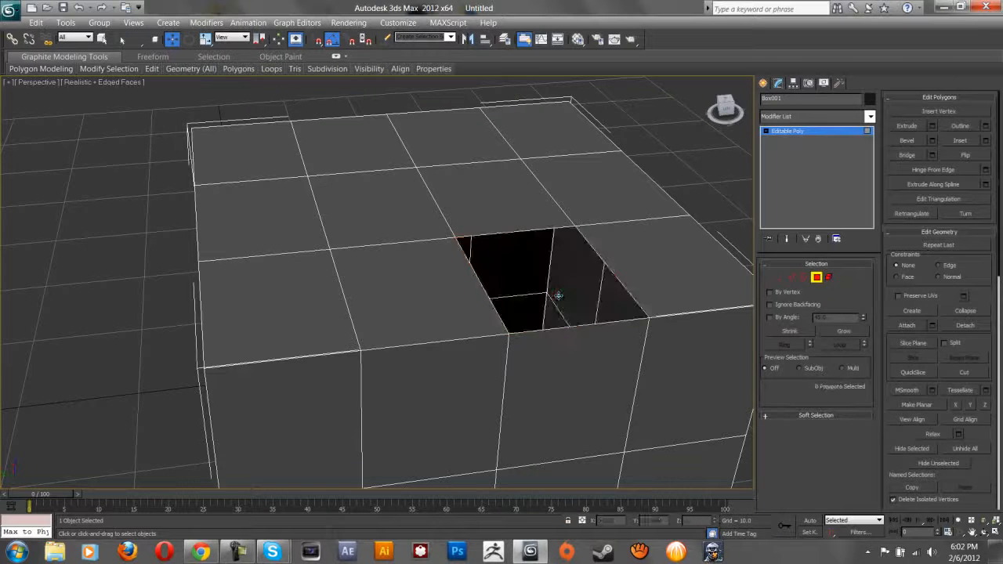
pyautogui.click(803, 277)
pyautogui.click(618, 278)
pyautogui.keyDown('alt'); pyautogui.moveTo(589, 223); pyautogui.dragTo(639, 256, button='middle'); pyautogui.keyUp('alt')
pyautogui.click(804, 278)
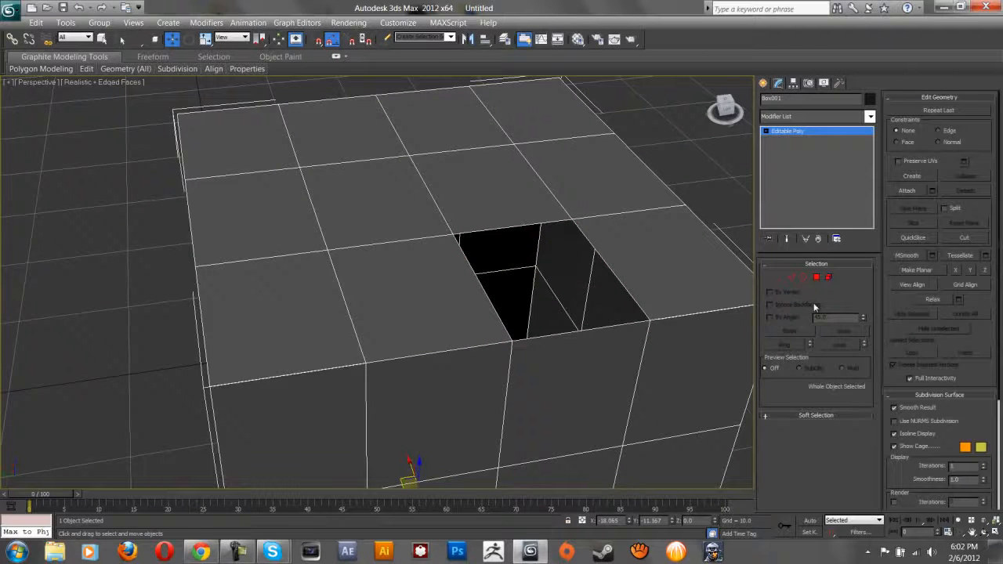
# Pick top faces at Polygon level, select the whole box as an Element, then return to Polygon mode.
pyautogui.click(816, 276)
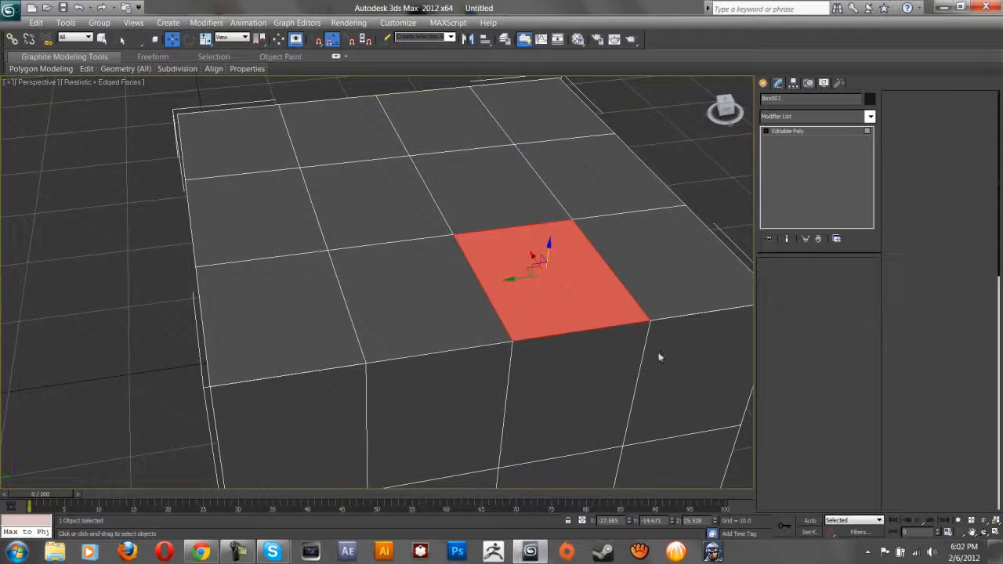
pyautogui.click(482, 162)
pyautogui.click(620, 180)
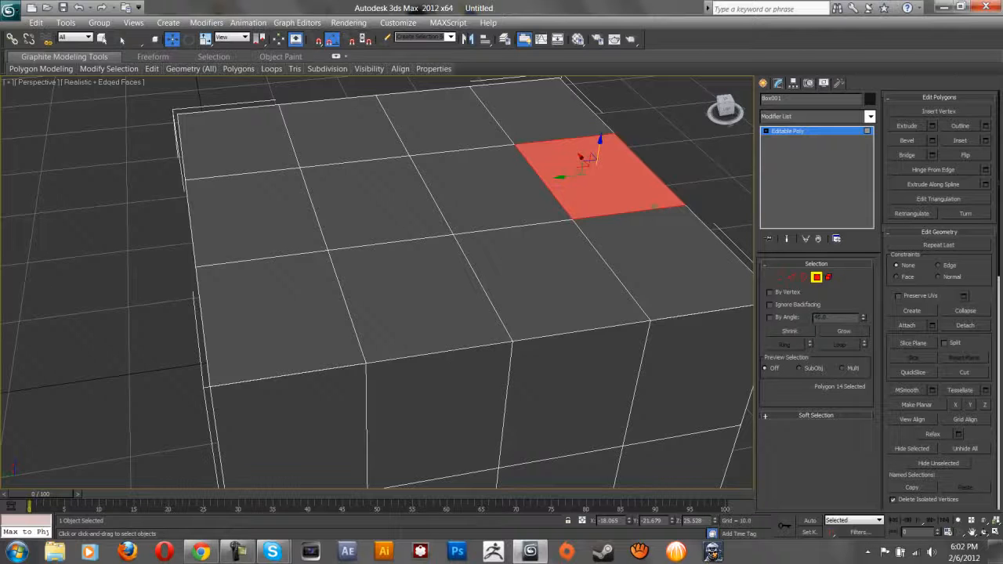
pyautogui.click(829, 277)
pyautogui.click(517, 297)
pyautogui.scroll(-5, 516, 296)
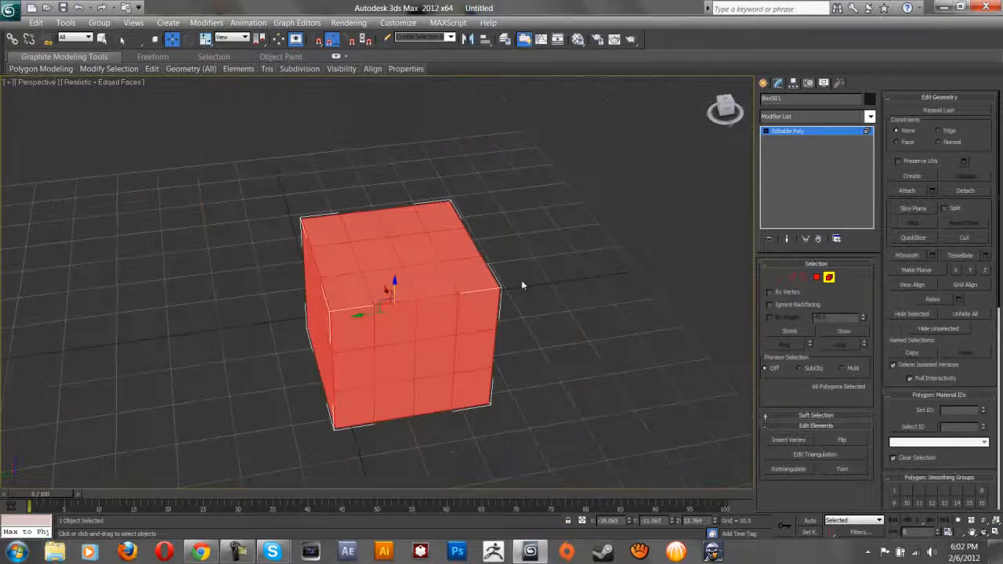
pyautogui.scroll(2, 455, 279)
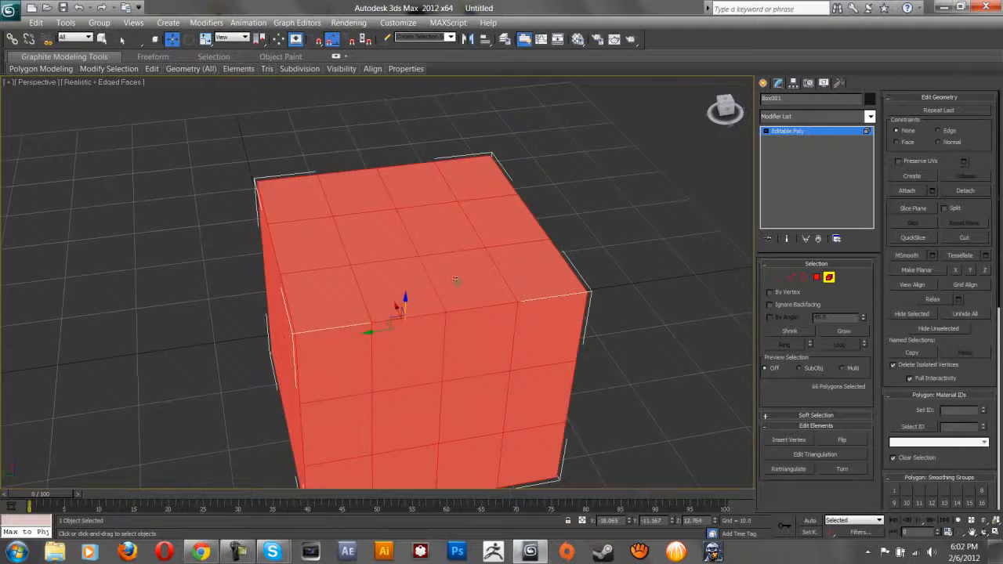
pyautogui.click(817, 278)
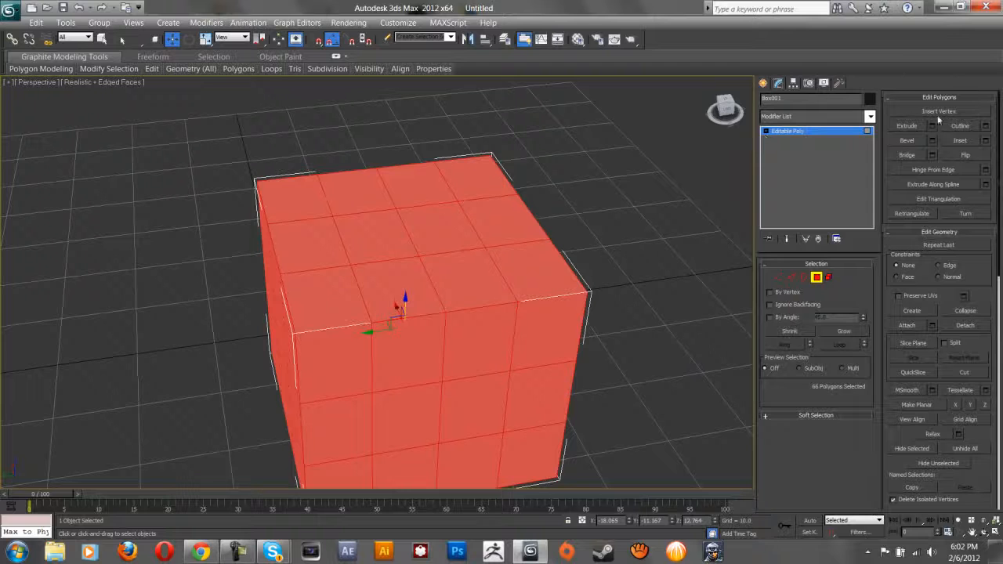
# Try a 2x2 block of top faces, undo the added side loop, and clear the selection.
pyautogui.click(429, 244)
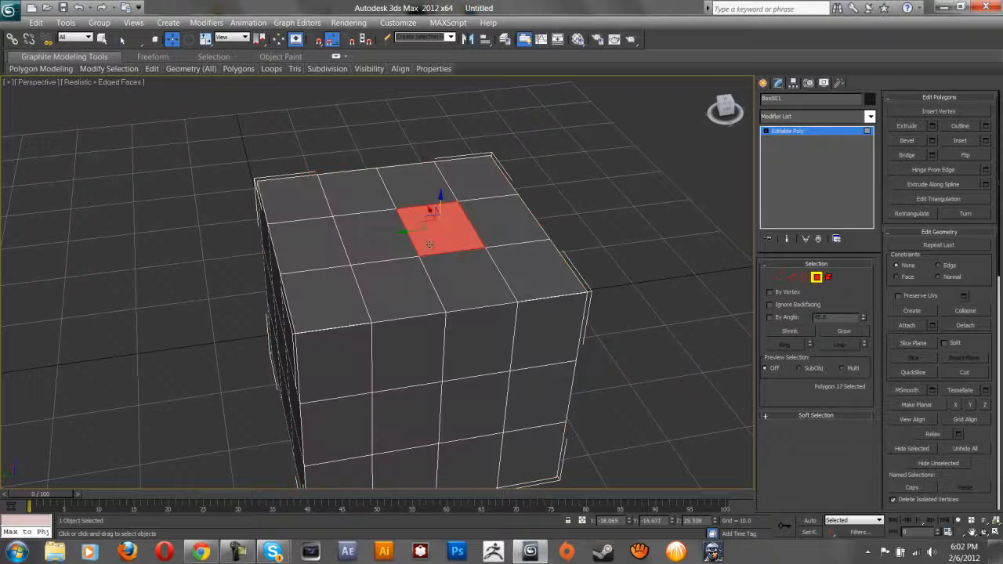
pyautogui.keyDown('ctrl'); pyautogui.click(353, 227); pyautogui.keyUp('ctrl')
pyautogui.keyDown('ctrl'); pyautogui.click(388, 292); pyautogui.keyUp('ctrl')
pyautogui.keyDown('ctrl'); pyautogui.click(472, 296); pyautogui.keyUp('ctrl')
pyautogui.keyDown('ctrl'); pyautogui.click(536, 272); pyautogui.keyUp('ctrl')
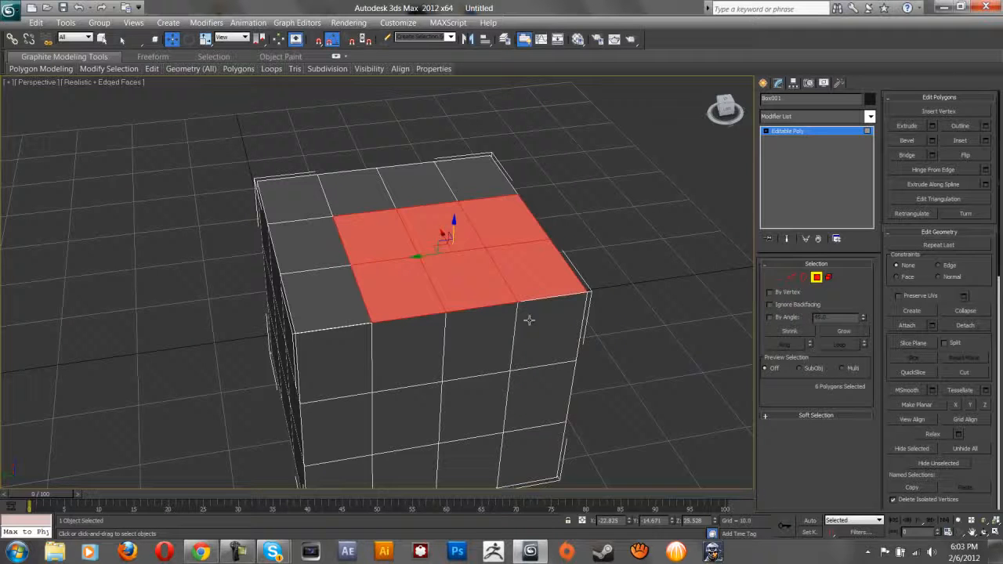
pyautogui.keyDown('shift'); pyautogui.click(346, 297); pyautogui.keyUp('shift')
pyautogui.keyDown('alt'); pyautogui.moveTo(549, 364); pyautogui.dragTo(598, 342, button='middle'); pyautogui.keyUp('alt')
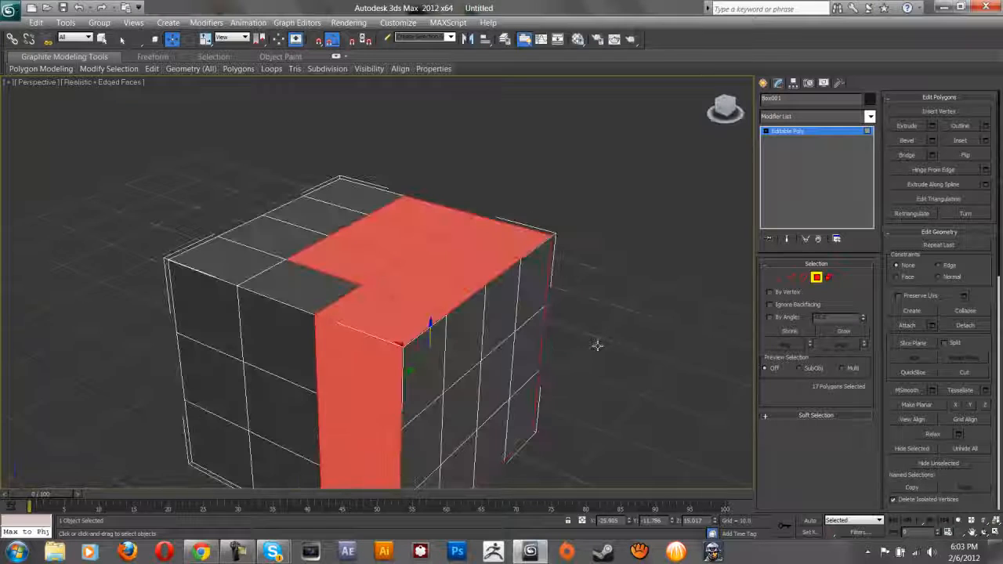
pyautogui.hotkey('ctrl', 'z')
pyautogui.keyDown('alt'); pyautogui.moveTo(520, 312); pyautogui.dragTo(484, 336, button='middle'); pyautogui.keyUp('alt')
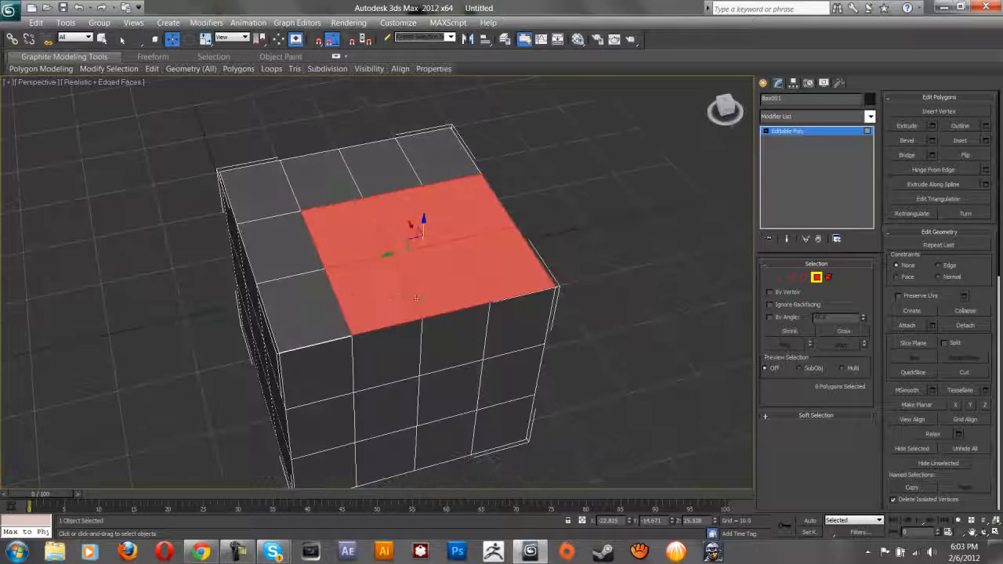
pyautogui.keyDown('alt'); pyautogui.click(381, 295); pyautogui.keyUp('alt')
pyautogui.keyDown('alt'); pyautogui.click(458, 287); pyautogui.keyUp('alt')
pyautogui.keyDown('alt'); pyautogui.click(501, 270); pyautogui.keyUp('alt')
pyautogui.keyDown('alt'); pyautogui.click(470, 205); pyautogui.keyUp('alt')
pyautogui.keyDown('alt'); pyautogui.click(405, 221); pyautogui.keyUp('alt')
pyautogui.keyDown('alt'); pyautogui.click(348, 235); pyautogui.keyUp('alt')
# Select the six top faces forming the two-column strip across the middle.
pyautogui.keyDown('ctrl'); pyautogui.click(388, 289); pyautogui.keyUp('ctrl')
pyautogui.keyDown('ctrl'); pyautogui.click(439, 287); pyautogui.keyUp('ctrl')
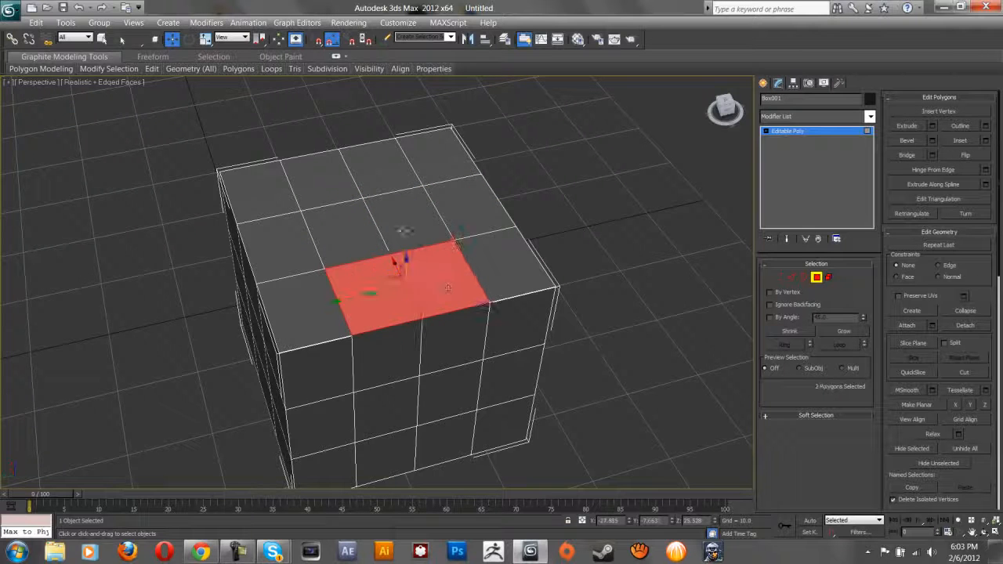
pyautogui.keyDown('ctrl'); pyautogui.click(415, 232); pyautogui.keyUp('ctrl')
pyautogui.keyDown('ctrl'); pyautogui.click(357, 235); pyautogui.keyUp('ctrl')
pyautogui.keyDown('ctrl'); pyautogui.click(335, 179); pyautogui.keyUp('ctrl')
pyautogui.keyDown('ctrl'); pyautogui.click(385, 171); pyautogui.keyUp('ctrl')
pyautogui.moveTo(475, 279); pyautogui.dragTo(504, 326, button='middle')
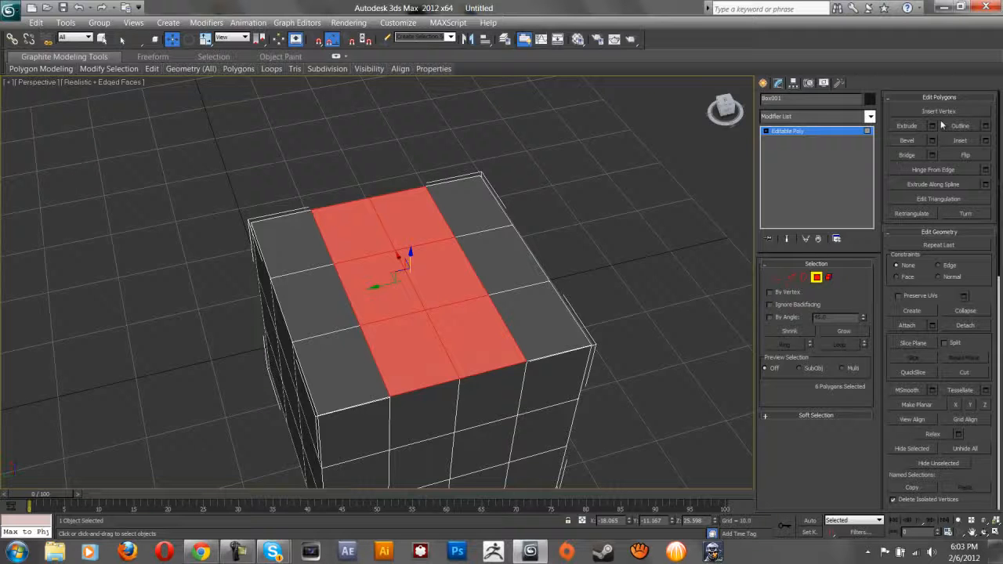
pyautogui.click(907, 127)
pyautogui.moveTo(440, 330); pyautogui.dragTo(458, 338)
pyautogui.hotkey('ctrl', 'z')
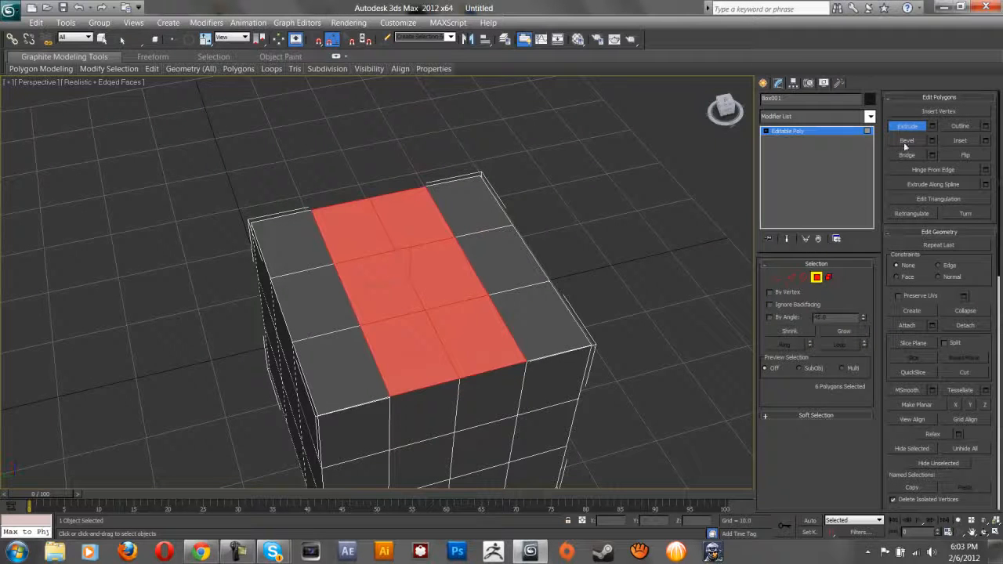
pyautogui.click(960, 141)
pyautogui.moveTo(385, 287)
pyautogui.mouseDown()
pyautogui.moveTo(381, 305)
pyautogui.moveTo(391, 290)
pyautogui.moveTo(386, 296)
pyautogui.mouseUp()
pyautogui.hotkey('ctrl', 'z')
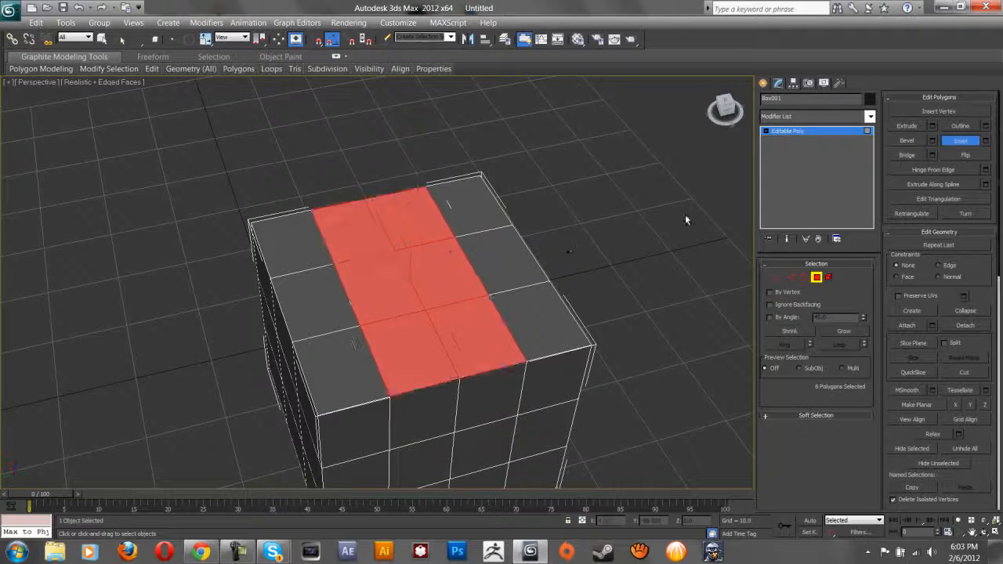
pyautogui.click(914, 142)
pyautogui.moveTo(444, 336); pyautogui.dragTo(446, 302)
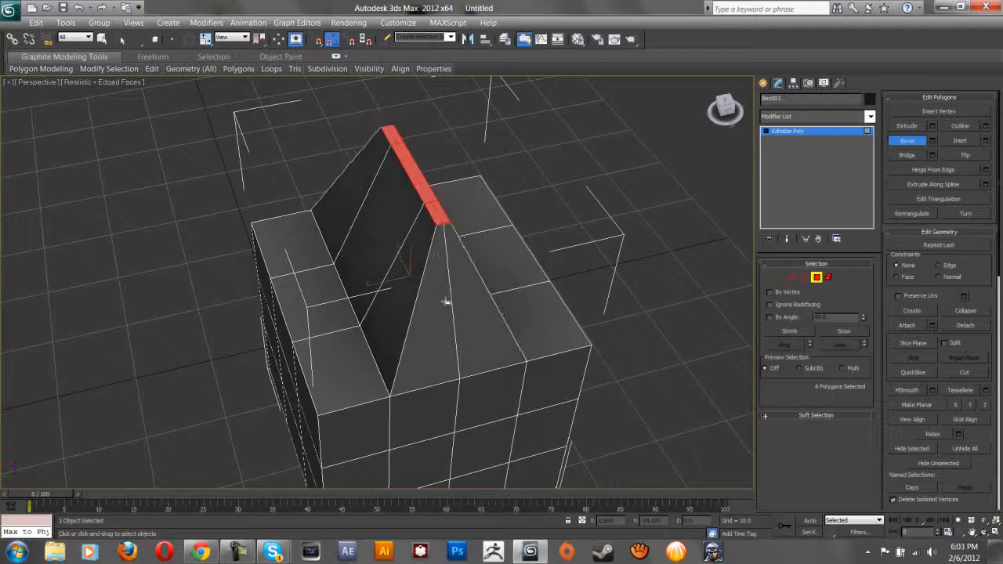
pyautogui.rightClick(446, 302)
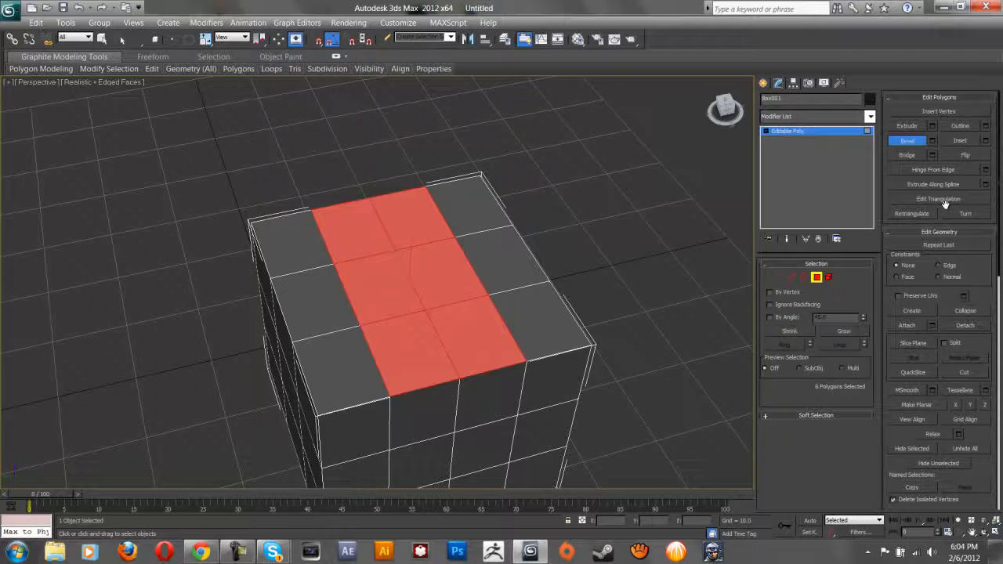
pyautogui.click(590, 288)
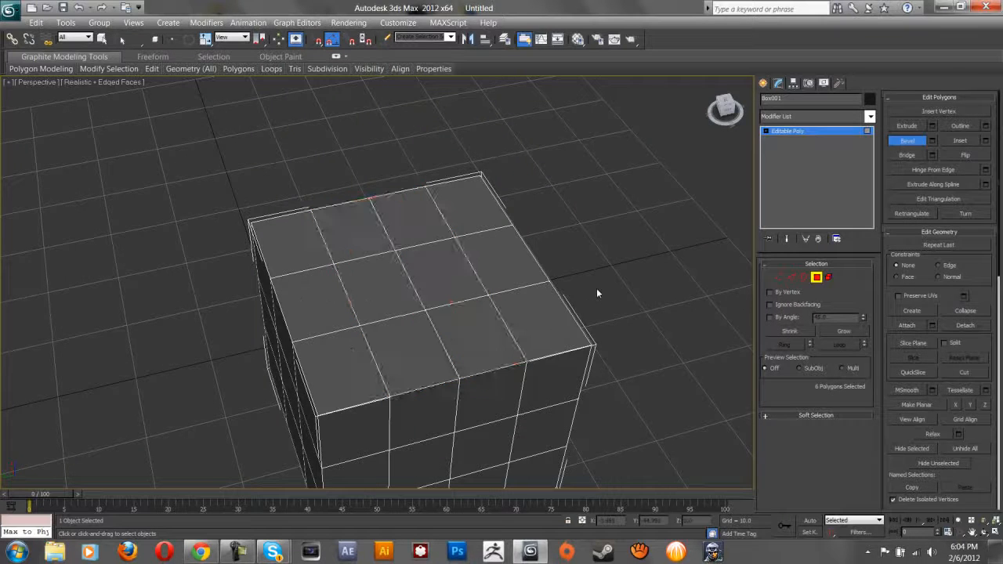
# Select the six middle top faces and inset them into a narrower rectangle.
pyautogui.click(957, 141)
pyautogui.click(430, 257)
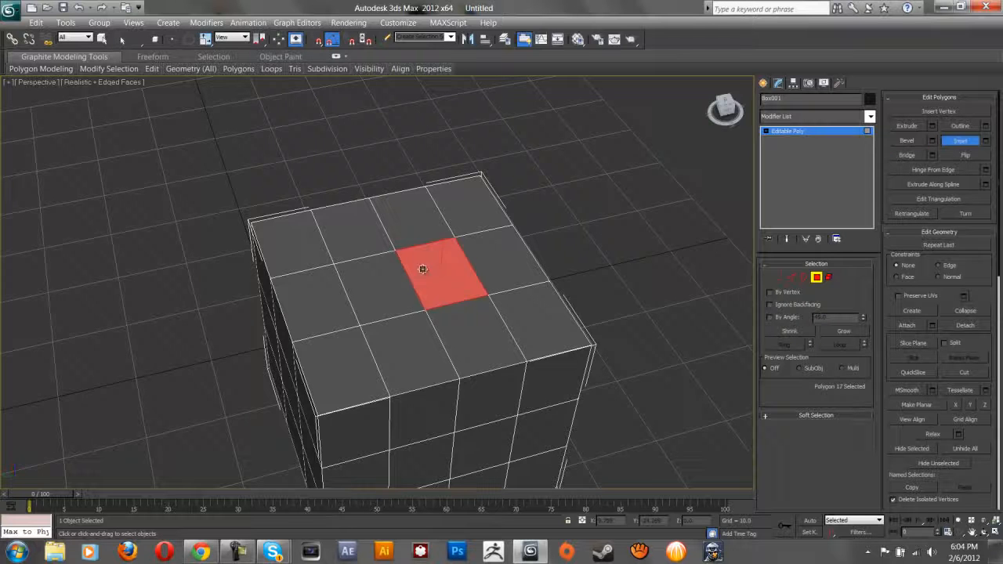
pyautogui.keyDown('ctrl'); pyautogui.click(383, 294); pyautogui.keyUp('ctrl')
pyautogui.keyDown('ctrl'); pyautogui.click(443, 337); pyautogui.keyUp('ctrl')
pyautogui.keyDown('ctrl'); pyautogui.click(398, 345); pyautogui.keyUp('ctrl')
pyautogui.keyDown('ctrl'); pyautogui.click(353, 209); pyautogui.keyUp('ctrl')
pyautogui.keyDown('ctrl'); pyautogui.click(400, 217); pyautogui.keyUp('ctrl')
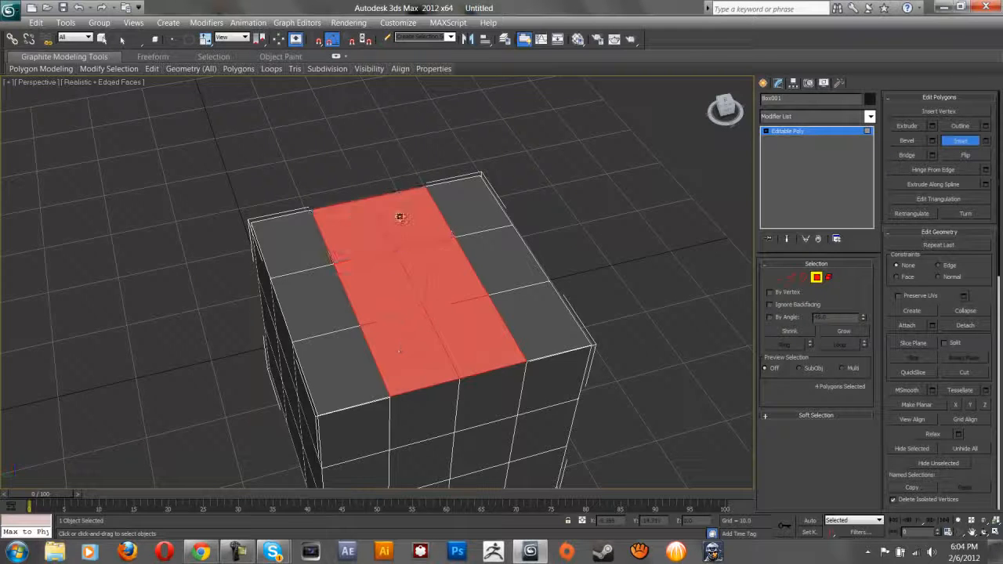
pyautogui.moveTo(434, 251); pyautogui.dragTo(450, 320)
# Extrude the inset faces downward to sink a recessed slot into the box.
pyautogui.click(907, 140)
pyautogui.click(409, 265)
pyautogui.click(906, 125)
pyautogui.click(969, 143)
pyautogui.click(908, 126)
pyautogui.keyDown('alt'); pyautogui.moveTo(451, 320); pyautogui.dragTo(581, 267, button='middle'); pyautogui.keyUp('alt')
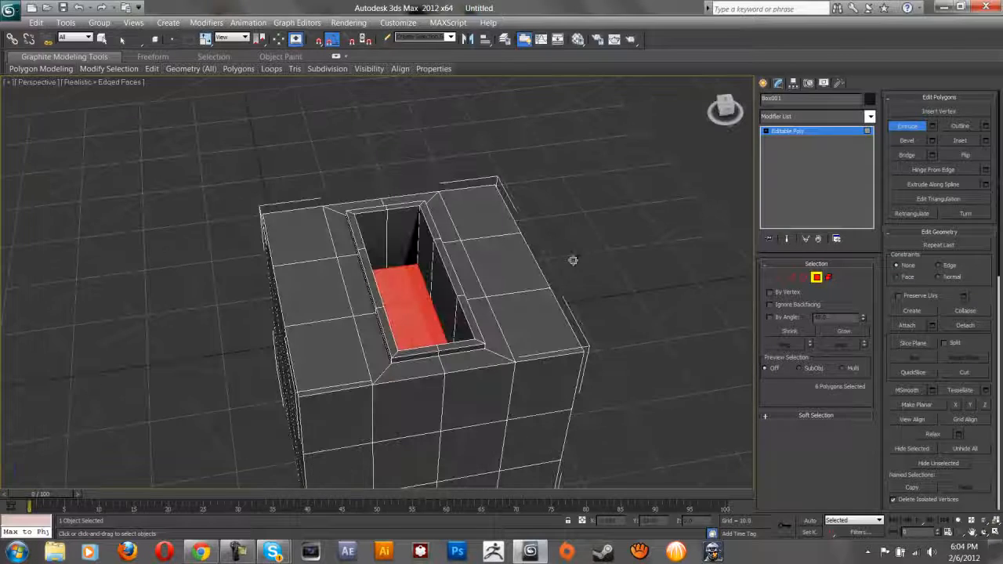
# Select the ring of rim faces around the slot, test-extrude them upward, then undo and deselect.
pyautogui.click(467, 269)
pyautogui.keyDown('ctrl'); pyautogui.click(489, 341); pyautogui.keyUp('ctrl')
pyautogui.keyDown('ctrl'); pyautogui.click(473, 357); pyautogui.keyUp('ctrl')
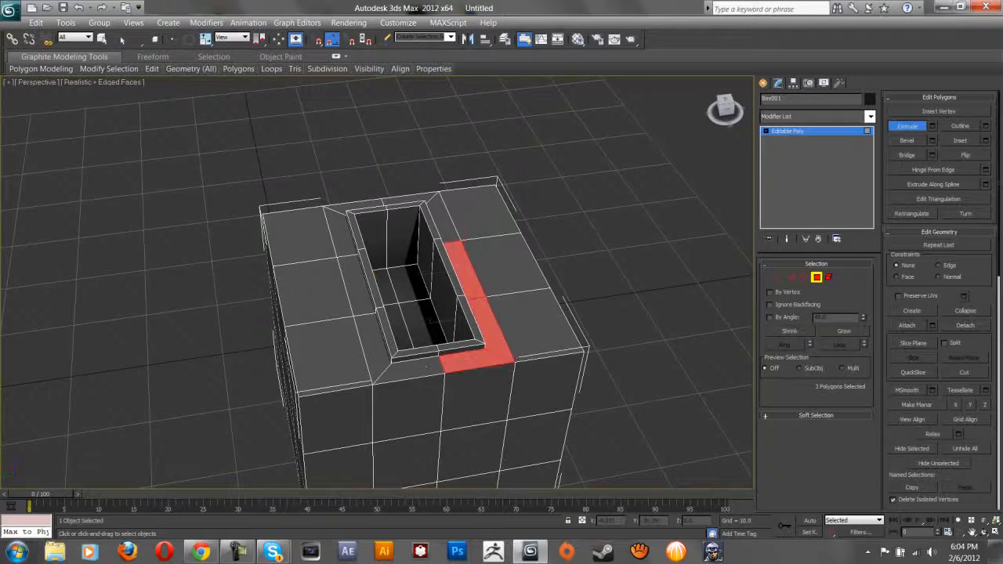
pyautogui.keyDown('ctrl'); pyautogui.click(420, 367); pyautogui.keyUp('ctrl')
pyautogui.keyDown('ctrl'); pyautogui.click(370, 361); pyautogui.keyUp('ctrl')
pyautogui.keyDown('ctrl'); pyautogui.click(366, 292); pyautogui.keyUp('ctrl')
pyautogui.keyDown('ctrl'); pyautogui.click(337, 232); pyautogui.keyUp('ctrl')
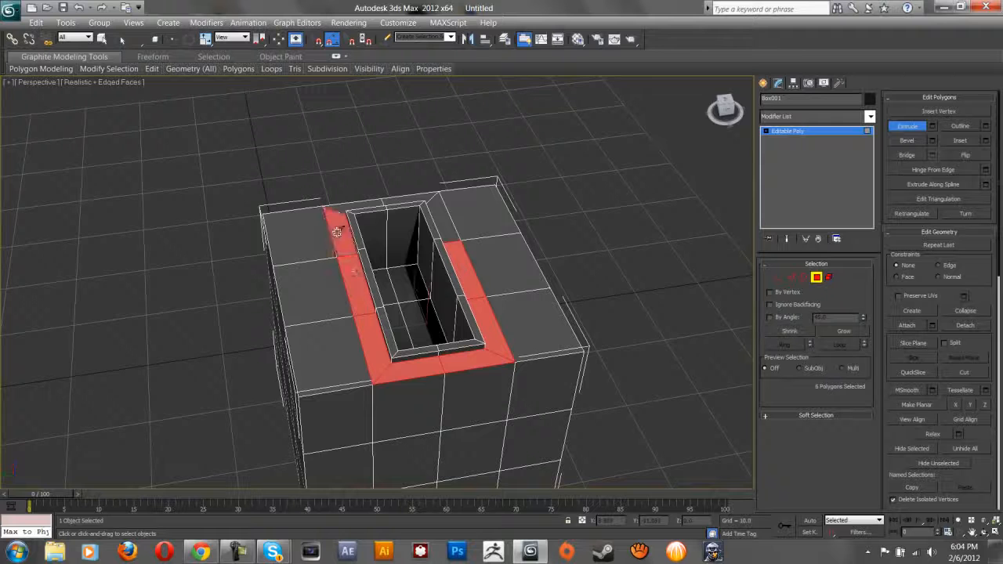
pyautogui.keyDown('ctrl'); pyautogui.click(345, 207); pyautogui.keyUp('ctrl')
pyautogui.keyDown('ctrl'); pyautogui.click(417, 199); pyautogui.keyUp('ctrl')
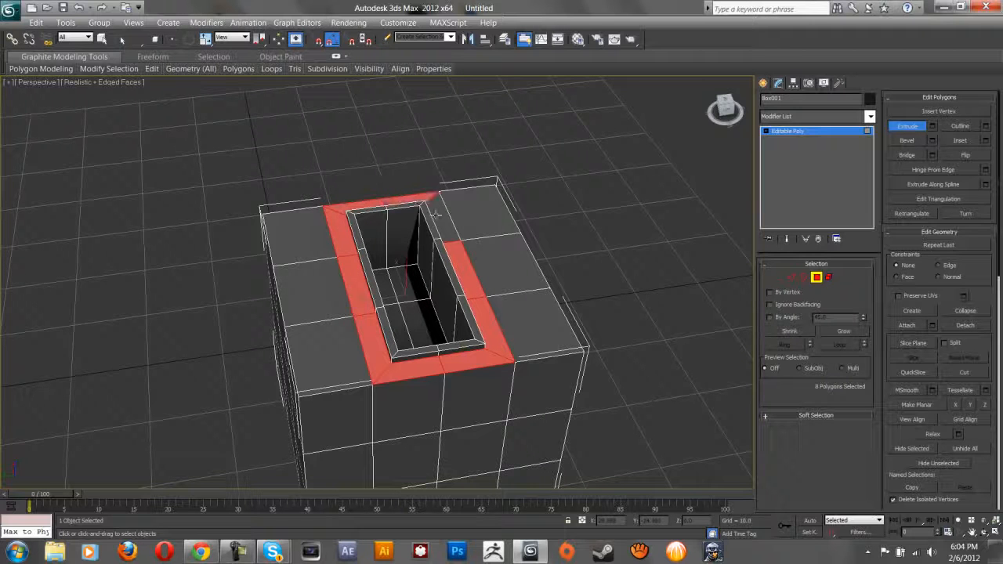
pyautogui.keyDown('ctrl'); pyautogui.click(427, 203); pyautogui.keyUp('ctrl')
pyautogui.keyDown('ctrl'); pyautogui.click(440, 219); pyautogui.keyUp('ctrl')
pyautogui.moveTo(478, 303); pyautogui.dragTo(482, 261)
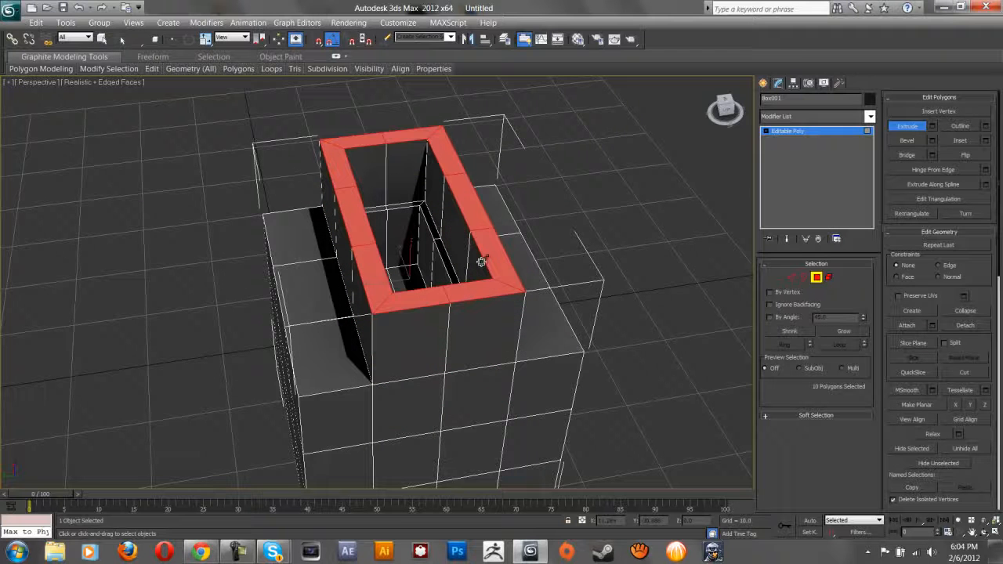
pyautogui.hotkey('ctrl', 'z')
pyautogui.click(620, 229)
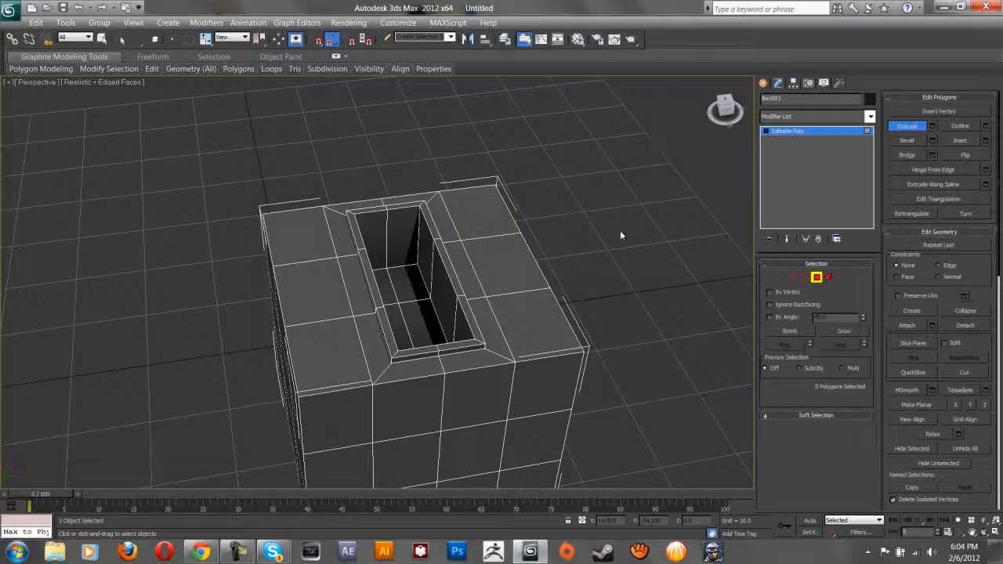
# Exit Polygon sub-object level and deselect the box.
pyautogui.click(816, 277)
pyautogui.click(600, 283)
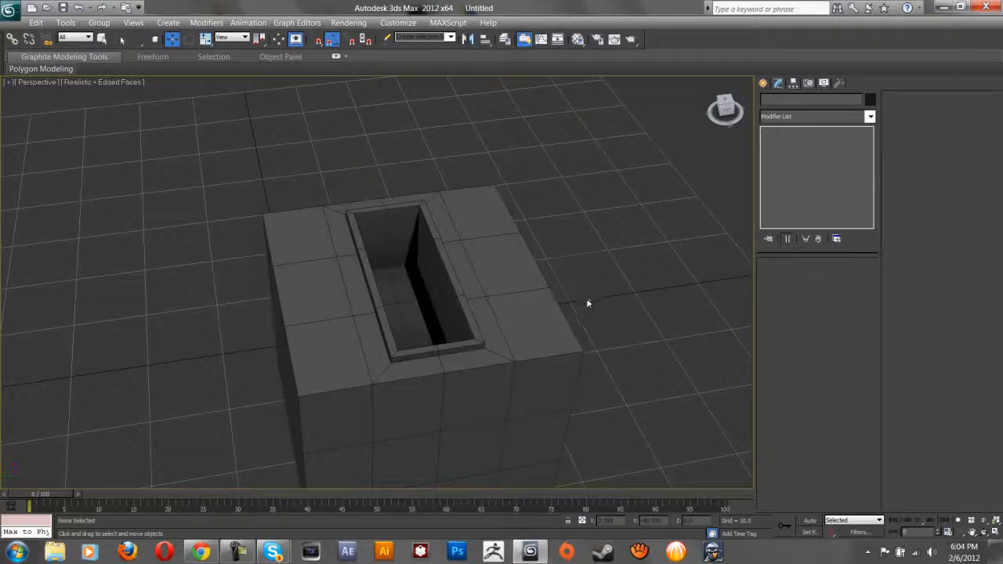
pyautogui.scroll(-3, 586, 302)
pyautogui.scroll(2, 557, 210)
# Repeatedly marquee-select the finished box and clear the selection to review it.
pyautogui.moveTo(553, 198); pyautogui.dragTo(269, 470)
pyautogui.click(541, 330)
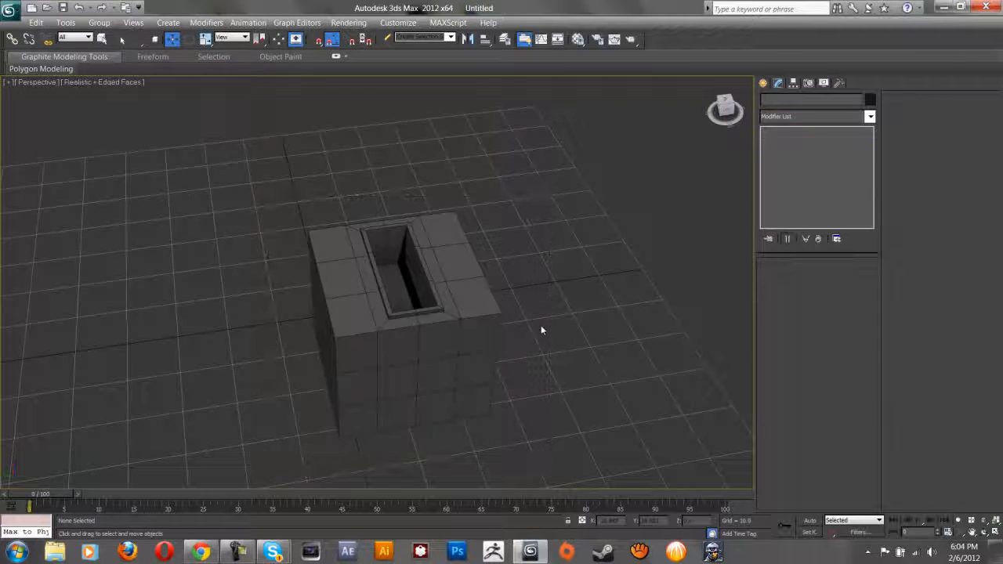
pyautogui.moveTo(398, 396); pyautogui.dragTo(286, 454)
pyautogui.click(250, 356)
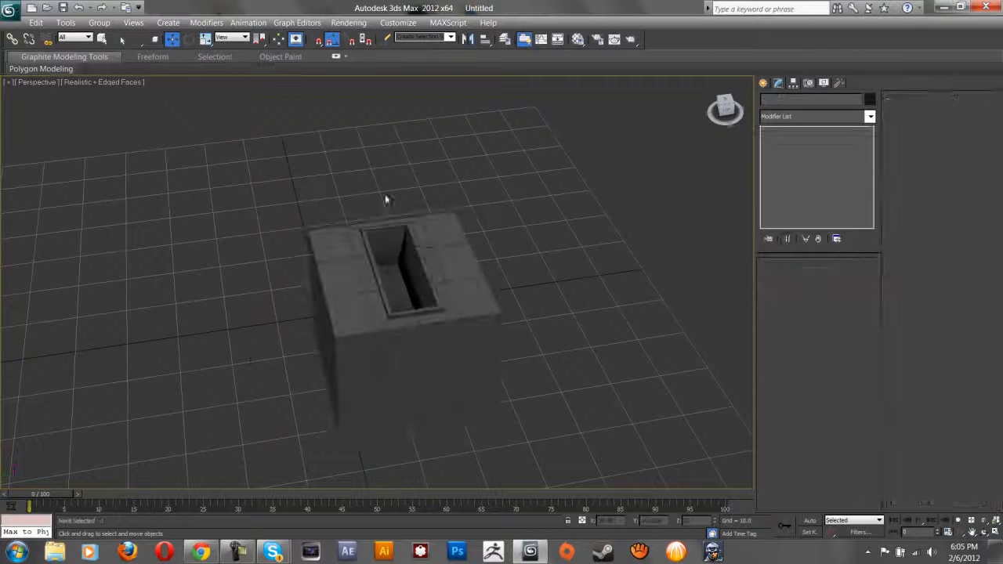
pyautogui.moveTo(416, 393); pyautogui.dragTo(288, 474)
pyautogui.click(582, 348)
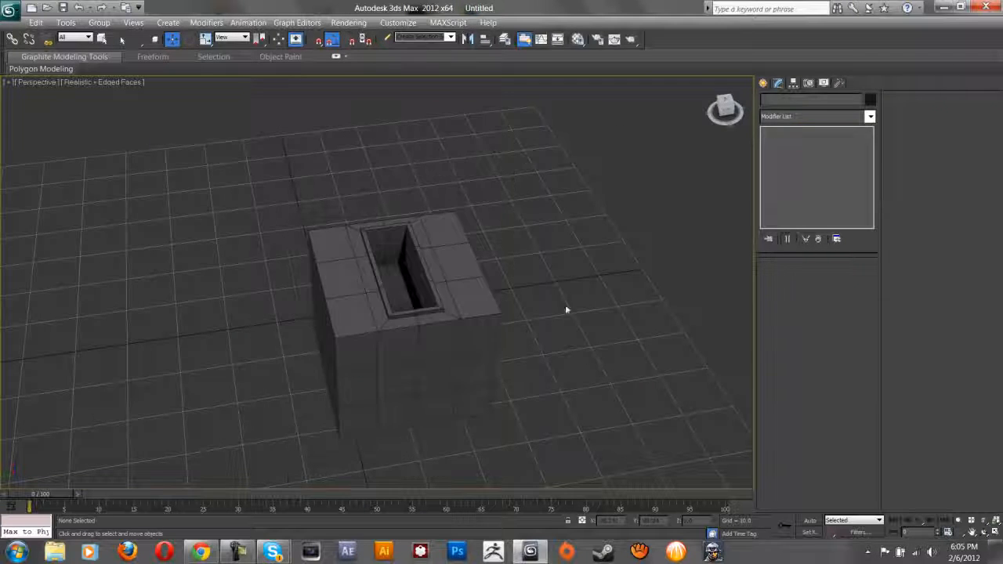
pyautogui.moveTo(478, 239); pyautogui.dragTo(288, 486)
pyautogui.click(569, 350)
pyautogui.click(237, 551)
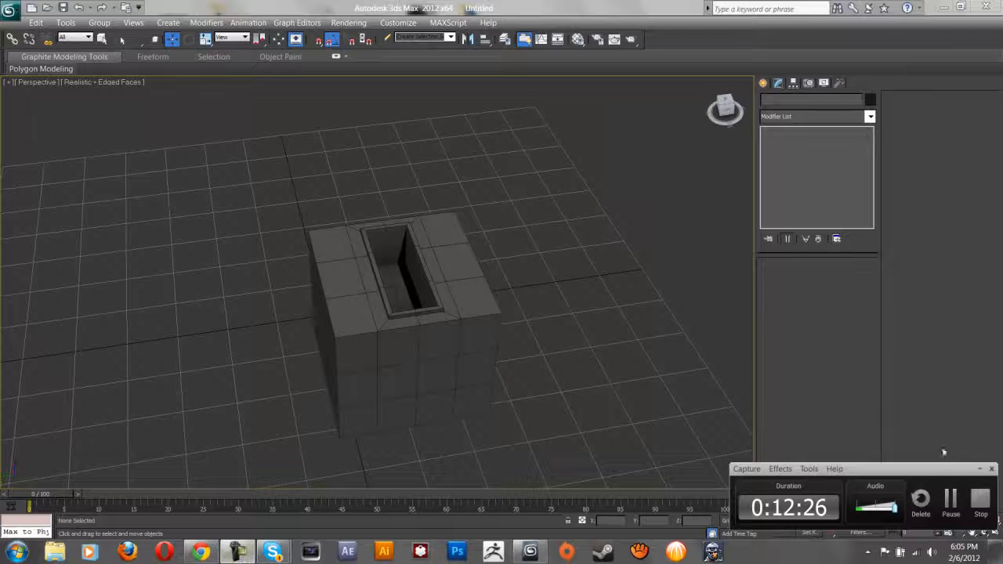